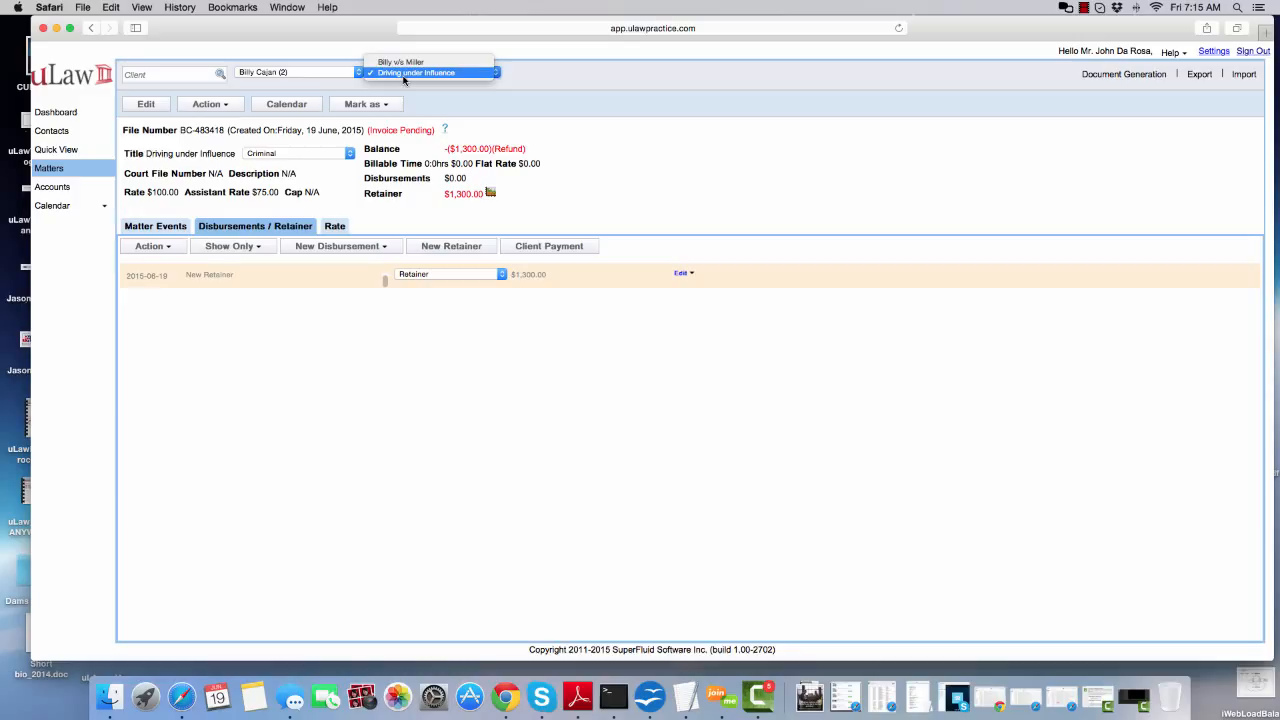
Check the retainer entries of the client's Small Claims matter and return to the Driving under Influence matter
{"action": "left_click", "coordinate": [570, 371]}
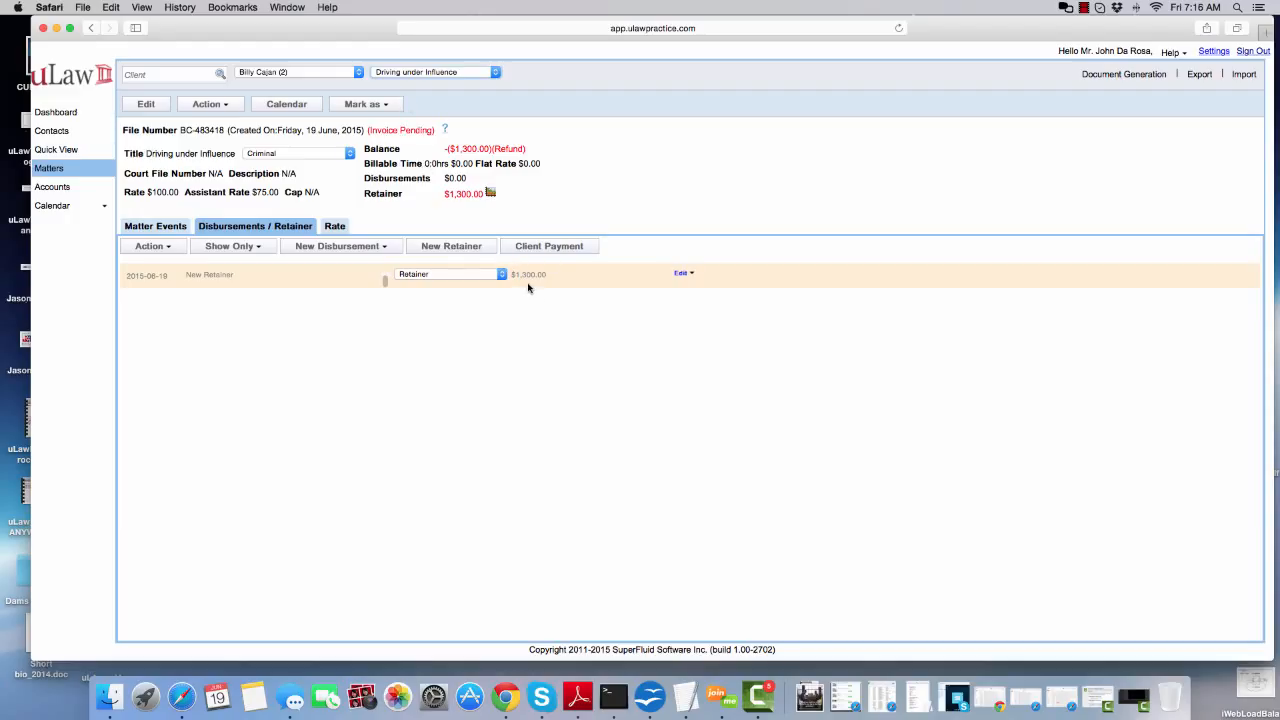
{"action": "left_click", "coordinate": [447, 76]}
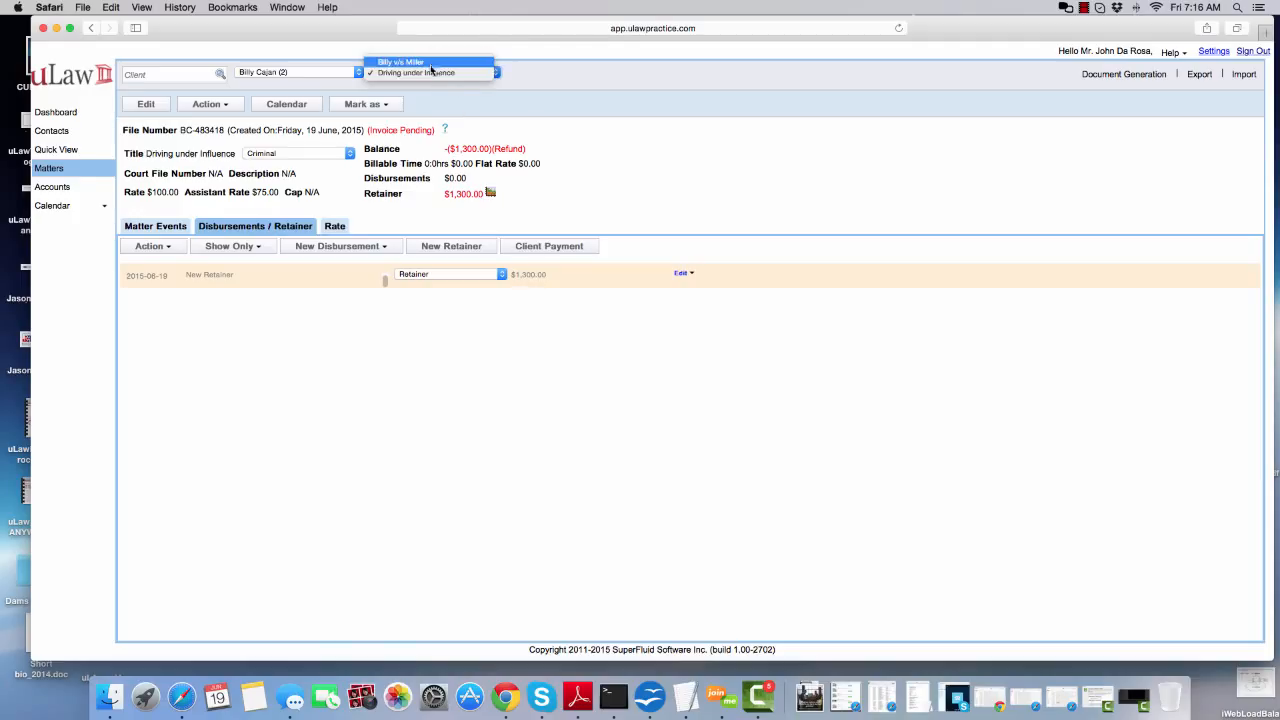
{"action": "left_click", "coordinate": [431, 64]}
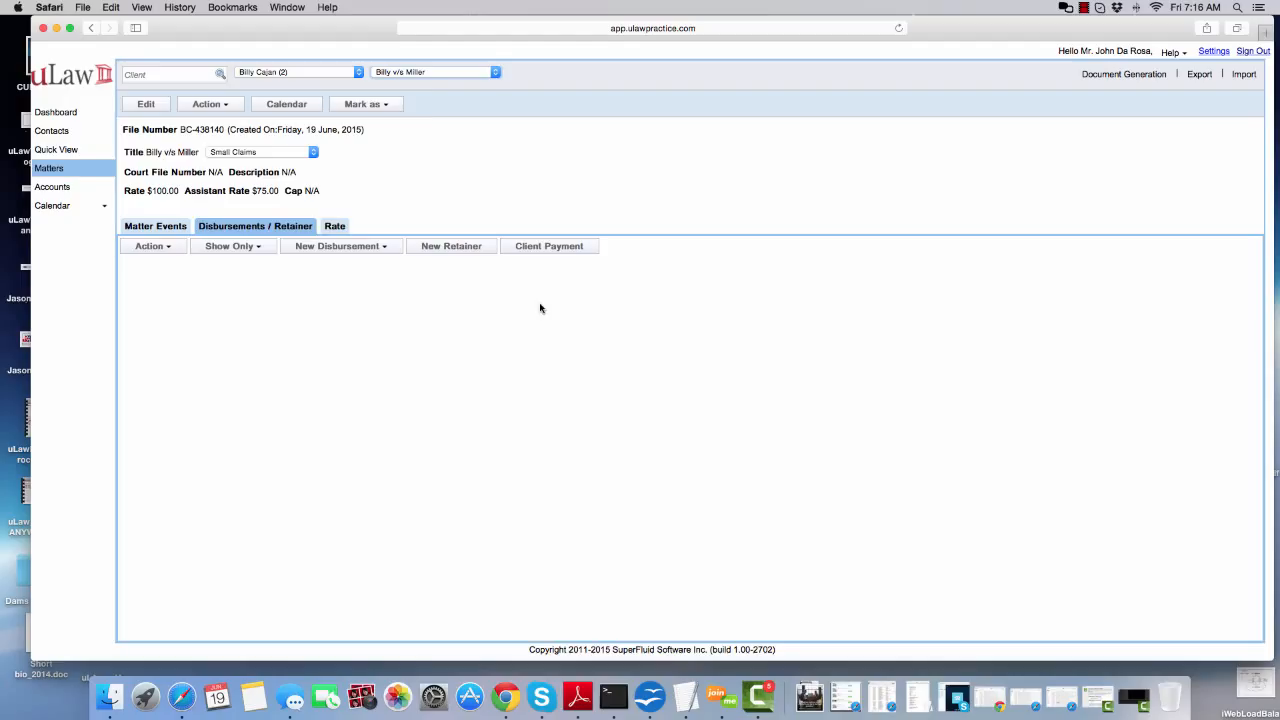
{"action": "left_click", "coordinate": [429, 76]}
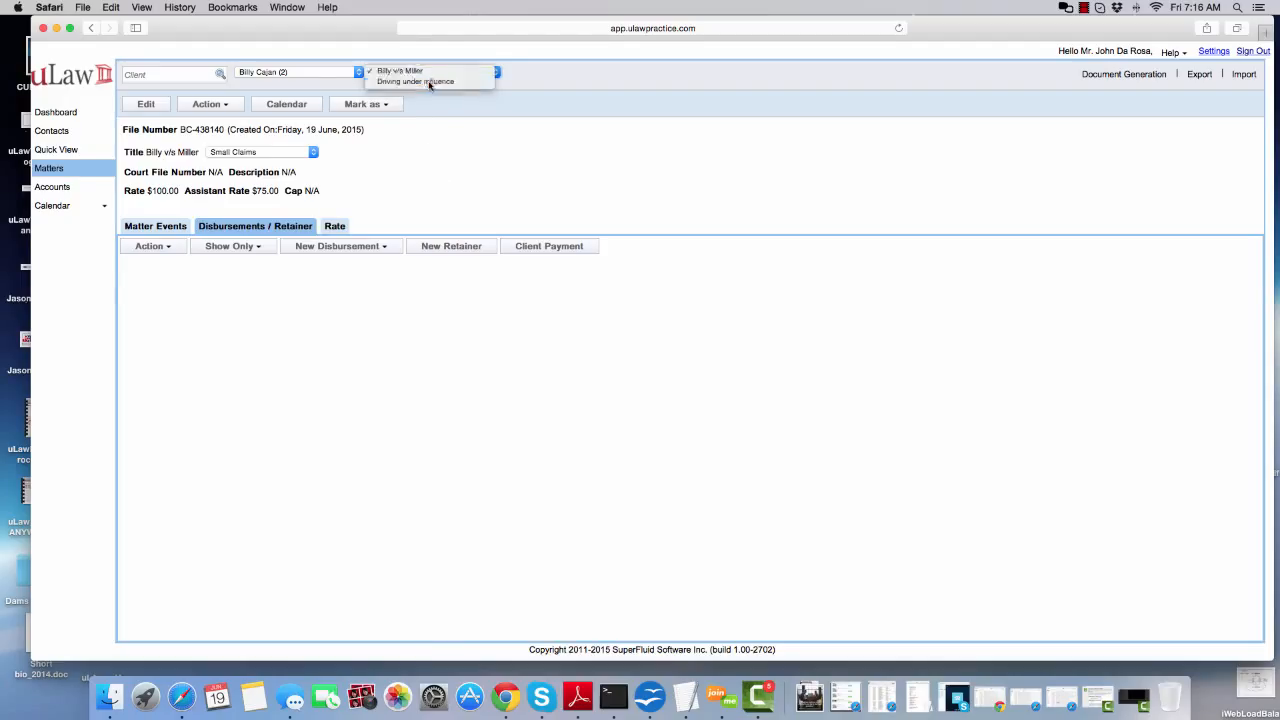
{"action": "left_click", "coordinate": [429, 82]}
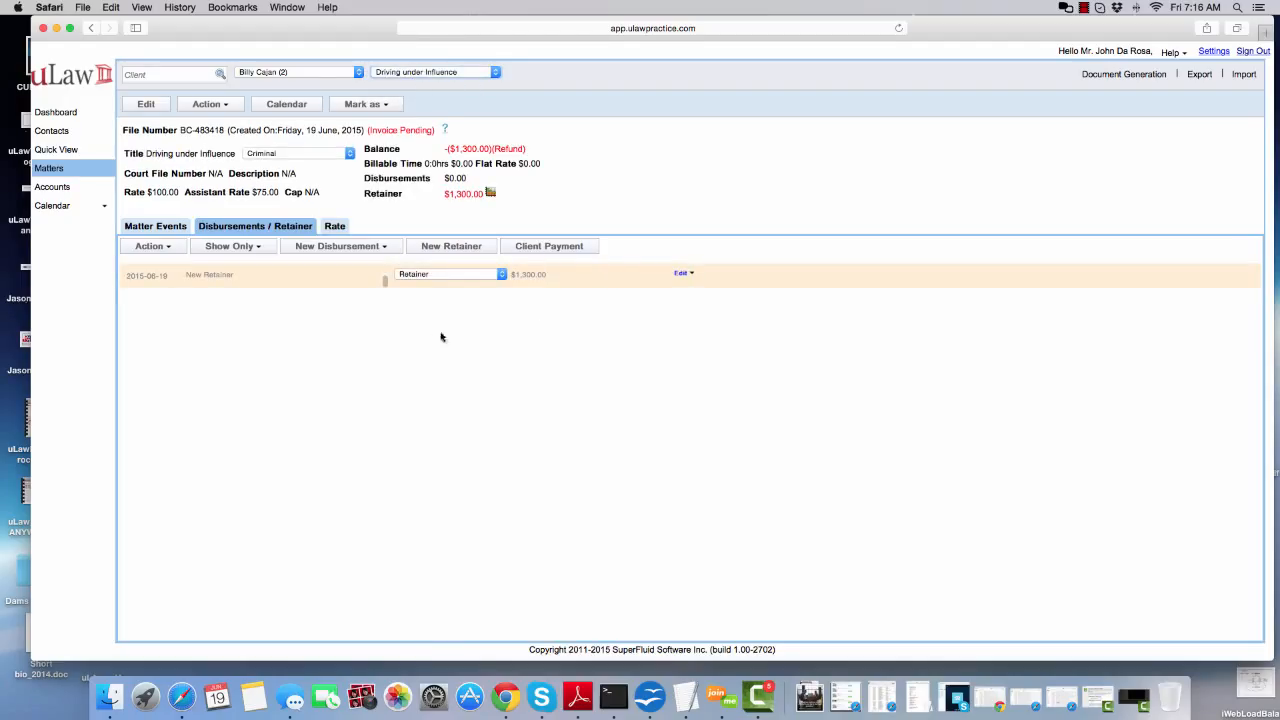
Open the retainer item of the Driving under Influence matter and unlock it for editing
{"action": "left_click", "coordinate": [684, 274]}
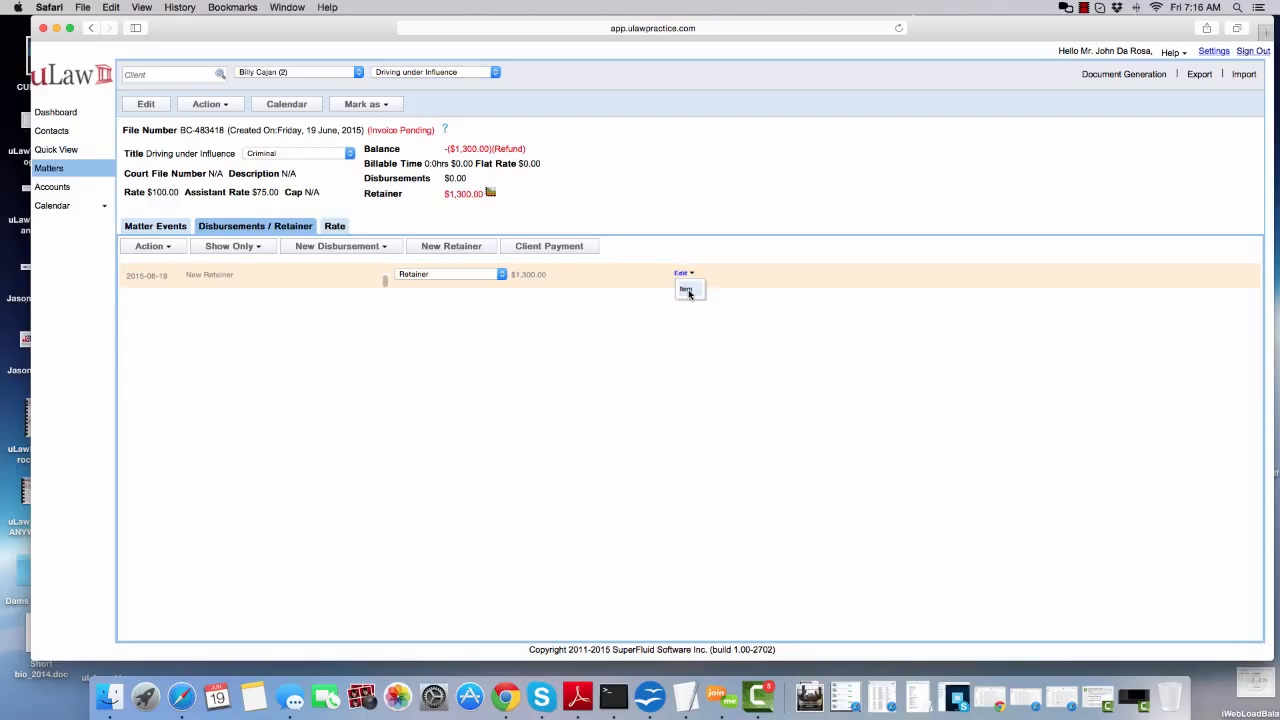
{"action": "left_click", "coordinate": [688, 291]}
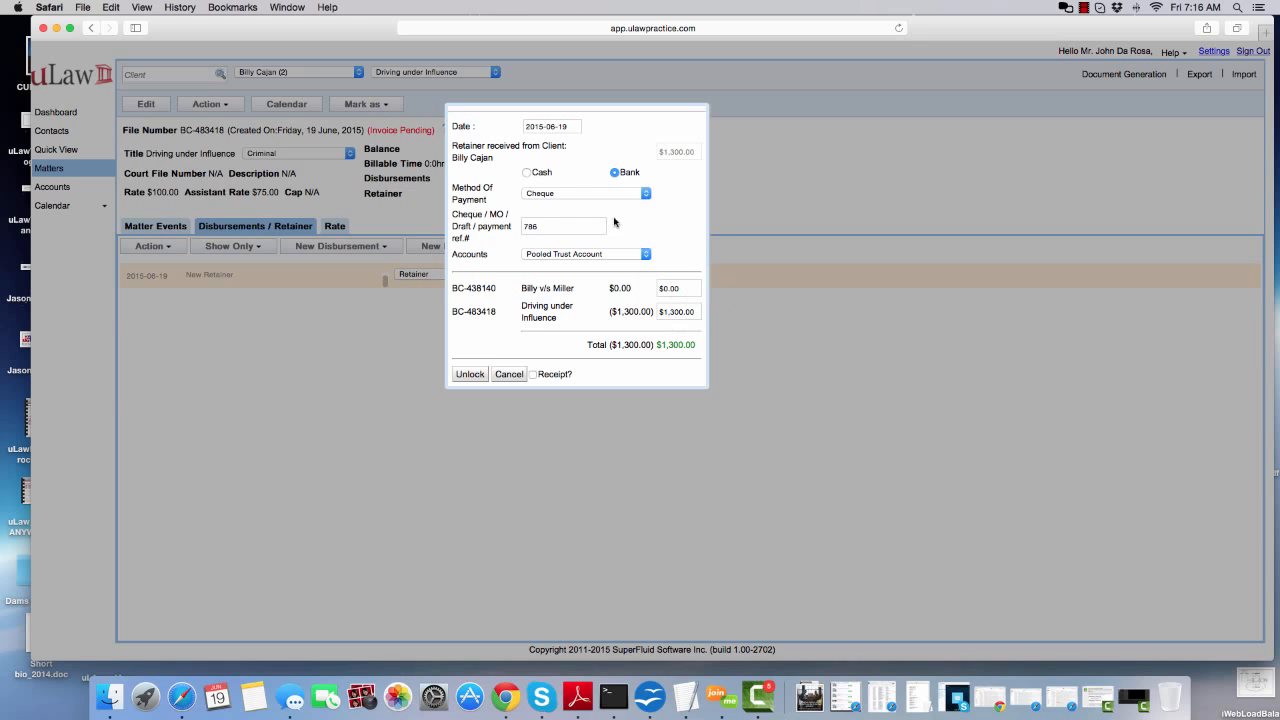
{"action": "left_click", "coordinate": [468, 374]}
{"action": "left_click", "coordinate": [463, 286]}
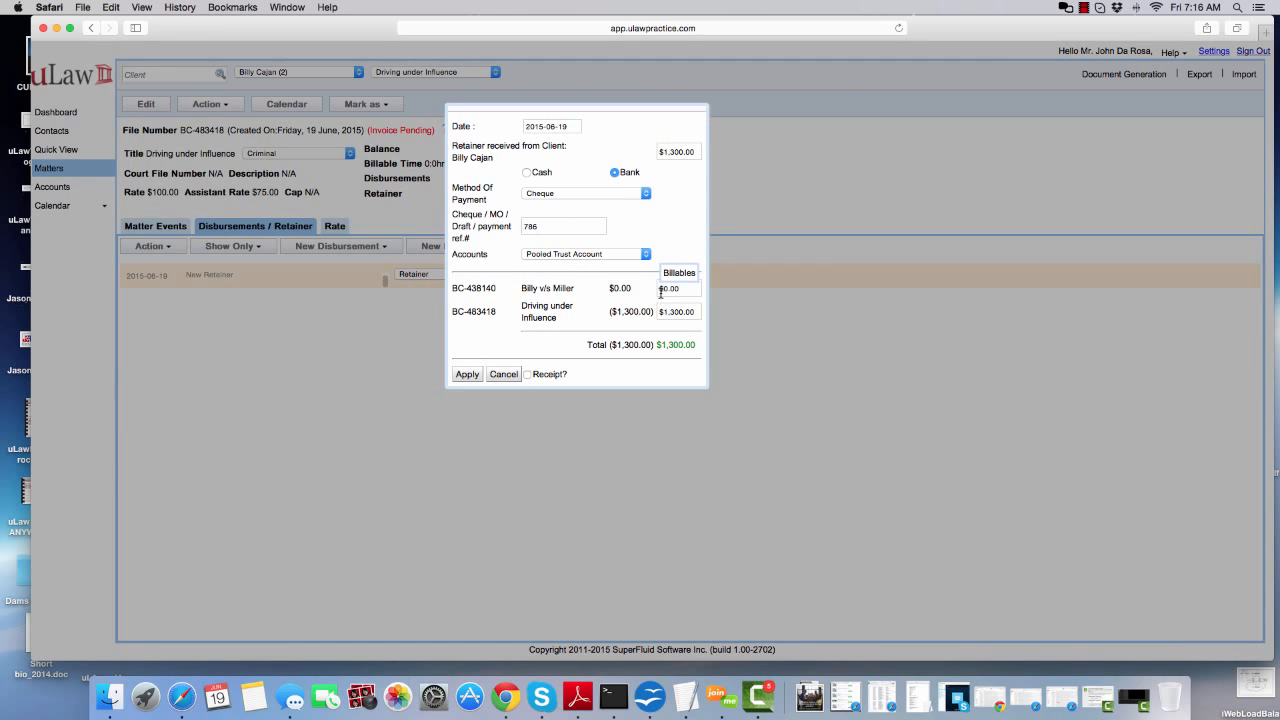
Split the retainer into $1,000 for the Small Claims matter and $300 for Driving under Influence, and apply the change
{"action": "left_click", "coordinate": [662, 288]}
{"action": "type", "text": "1"}
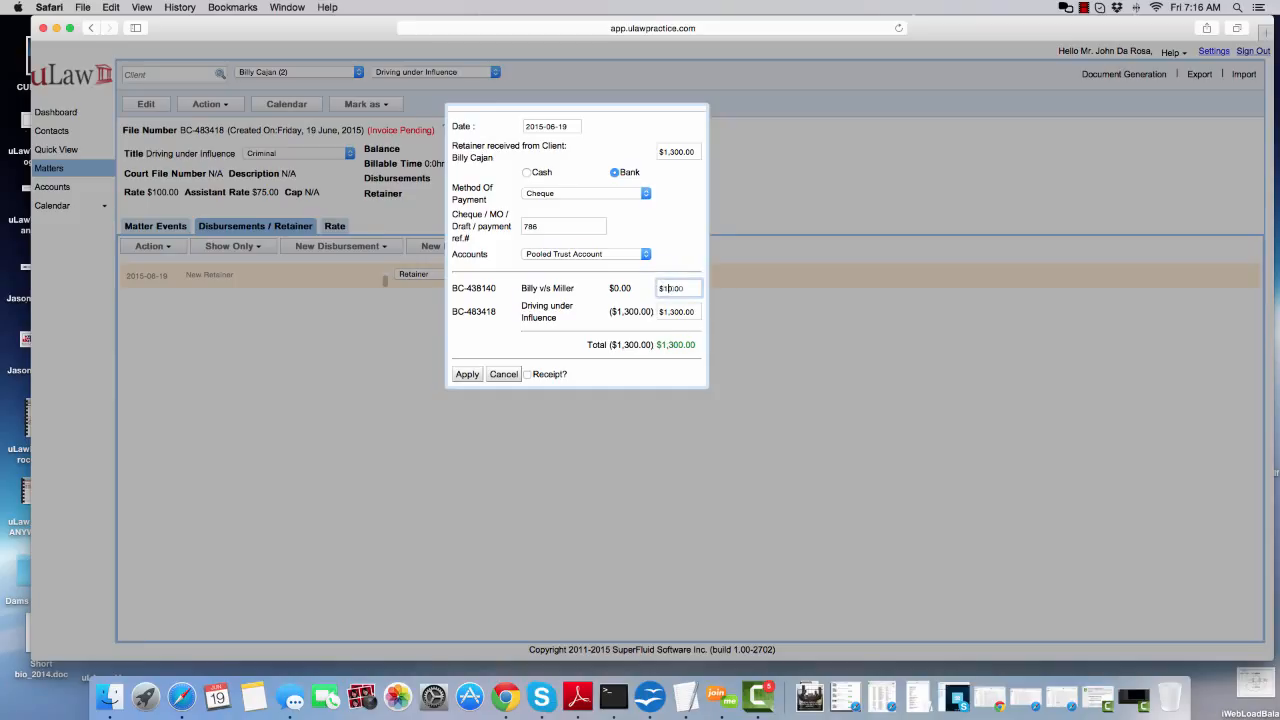
{"action": "type", "text": "00"}
{"action": "left_click", "coordinate": [695, 331]}
{"action": "left_click", "coordinate": [670, 312]}
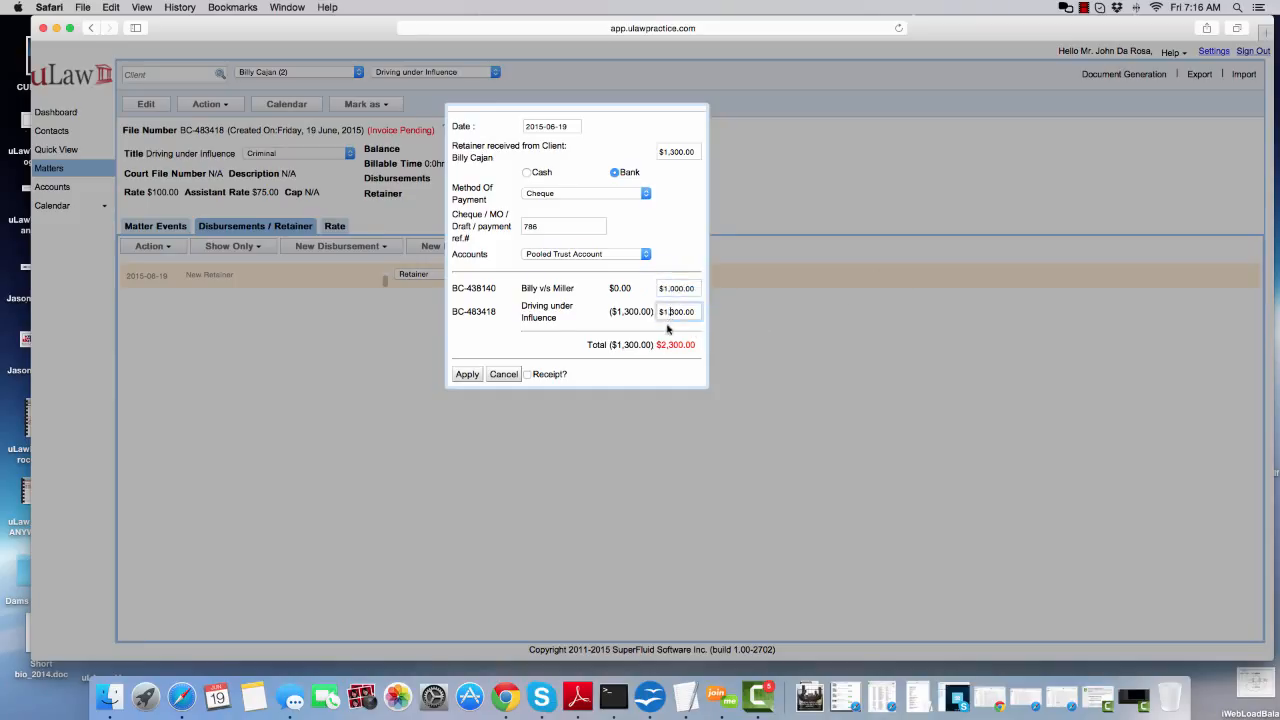
{"action": "key", "text": "BackSpace"}
{"action": "left_click", "coordinate": [670, 338]}
{"action": "left_click", "coordinate": [468, 374]}
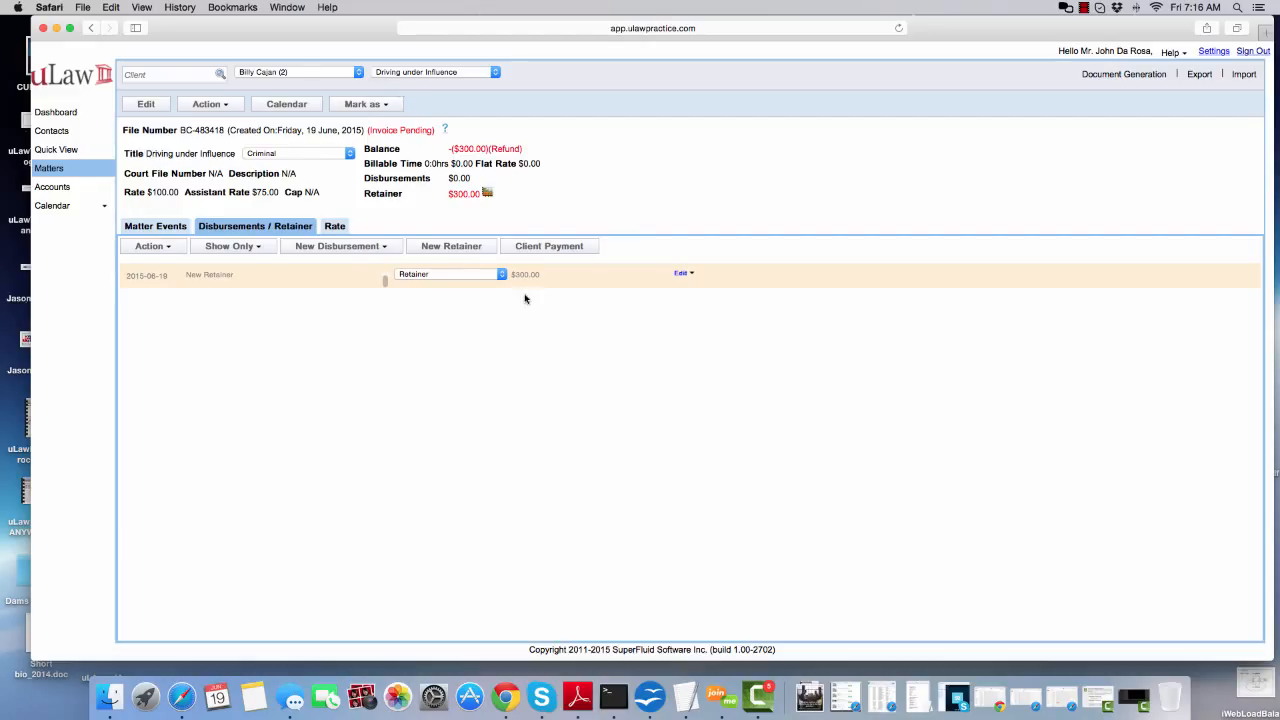
Set up a $700 cash retainer refund from trust on the client's Small Claims matter
{"action": "left_click", "coordinate": [425, 72]}
{"action": "left_click", "coordinate": [424, 63]}
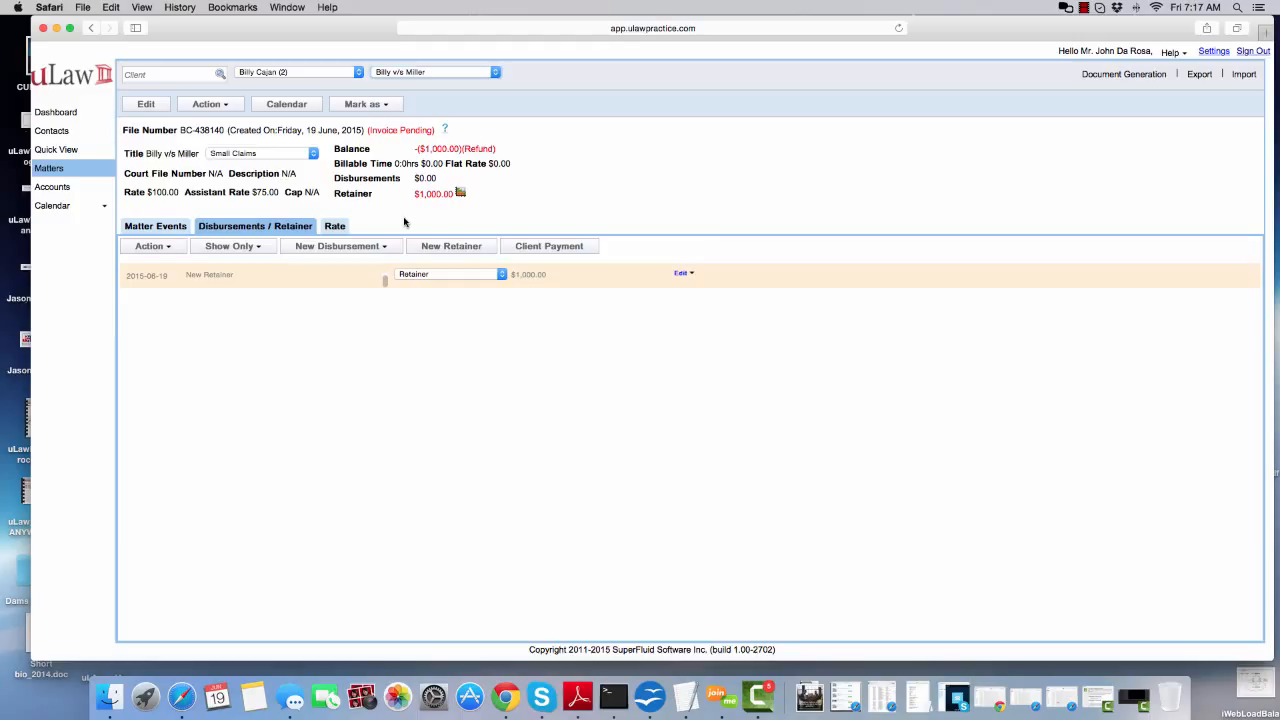
{"action": "left_click", "coordinate": [210, 105]}
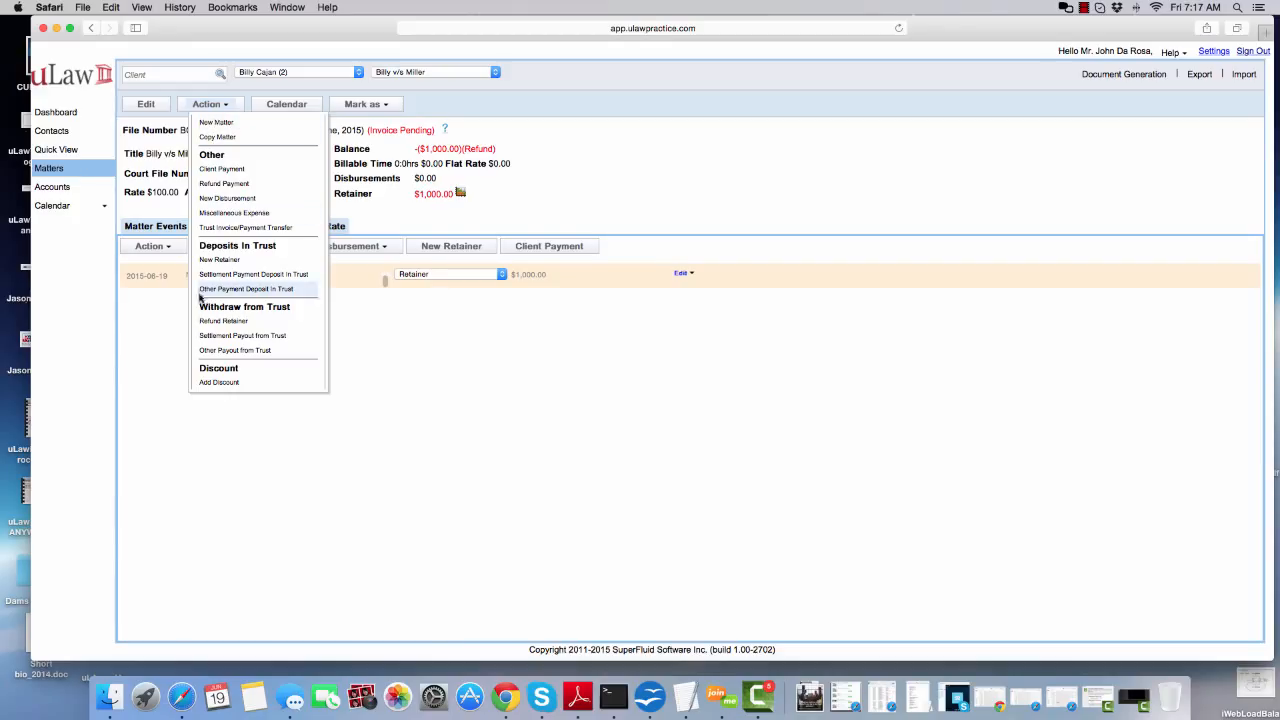
{"action": "left_click", "coordinate": [222, 321]}
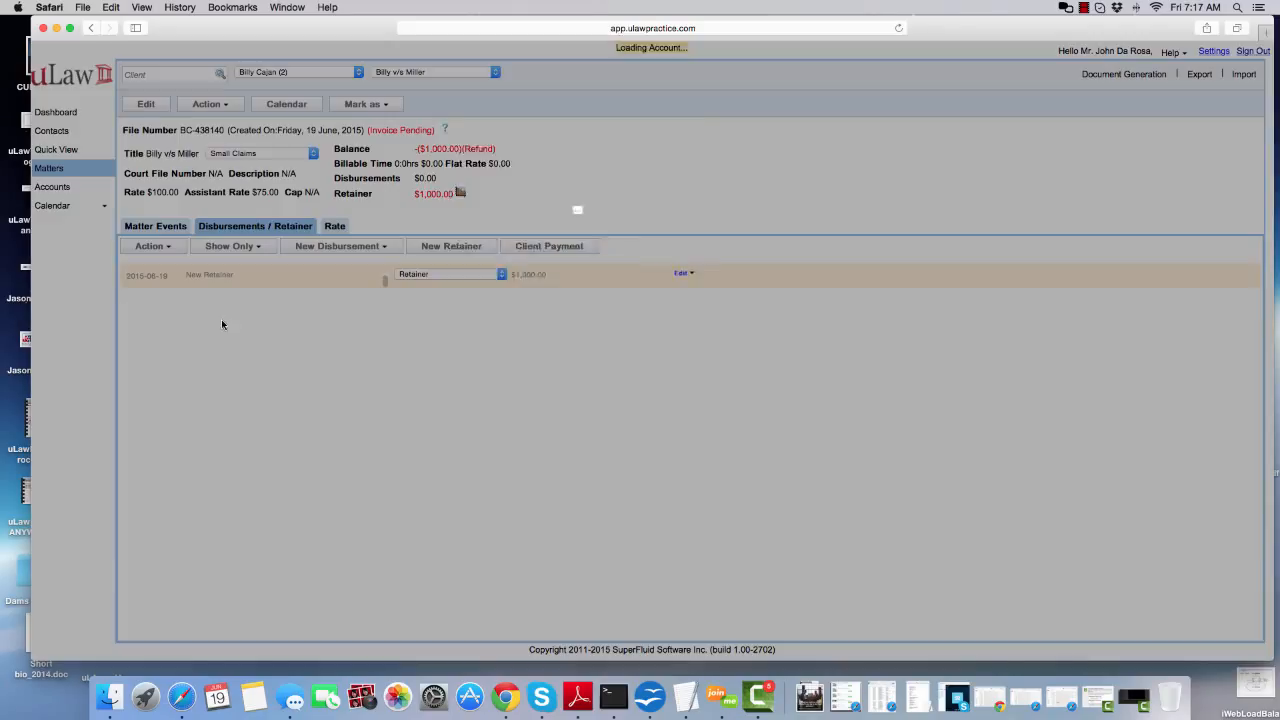
{"action": "left_click_drag", "start_coordinate": [661, 151], "coordinate": [681, 151]}
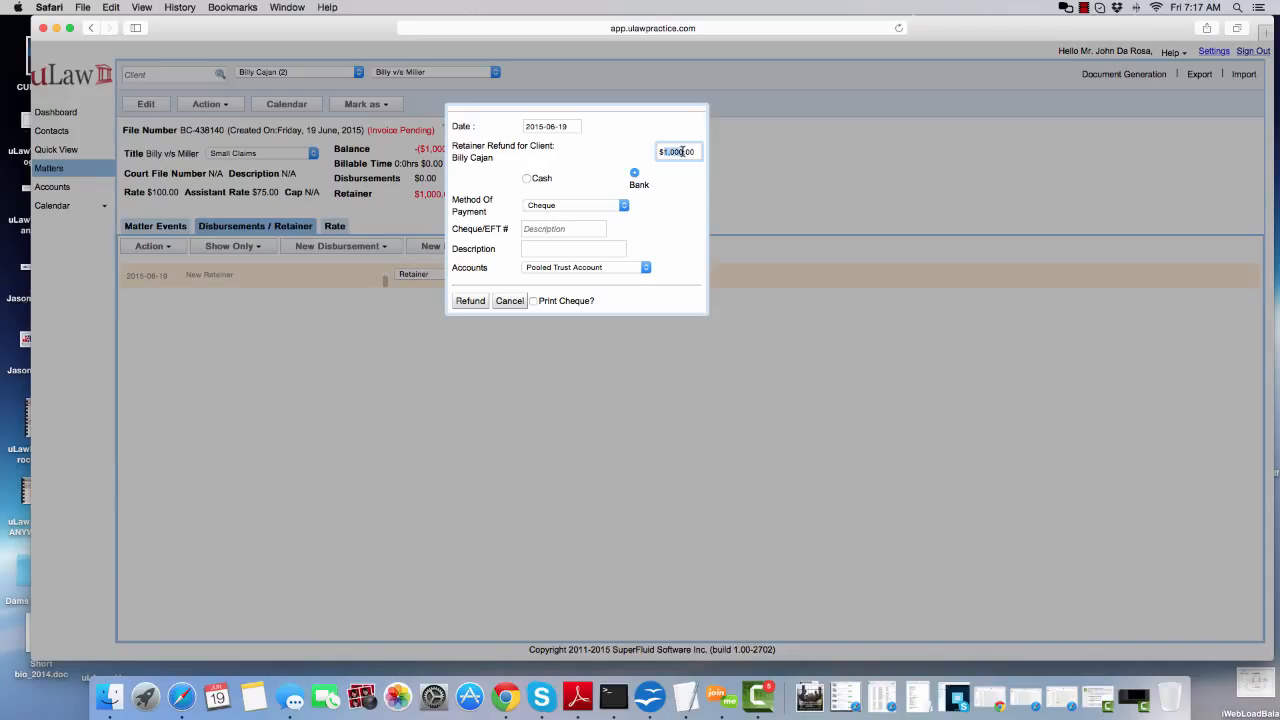
{"action": "type", "text": "700"}
{"action": "left_click", "coordinate": [526, 179]}
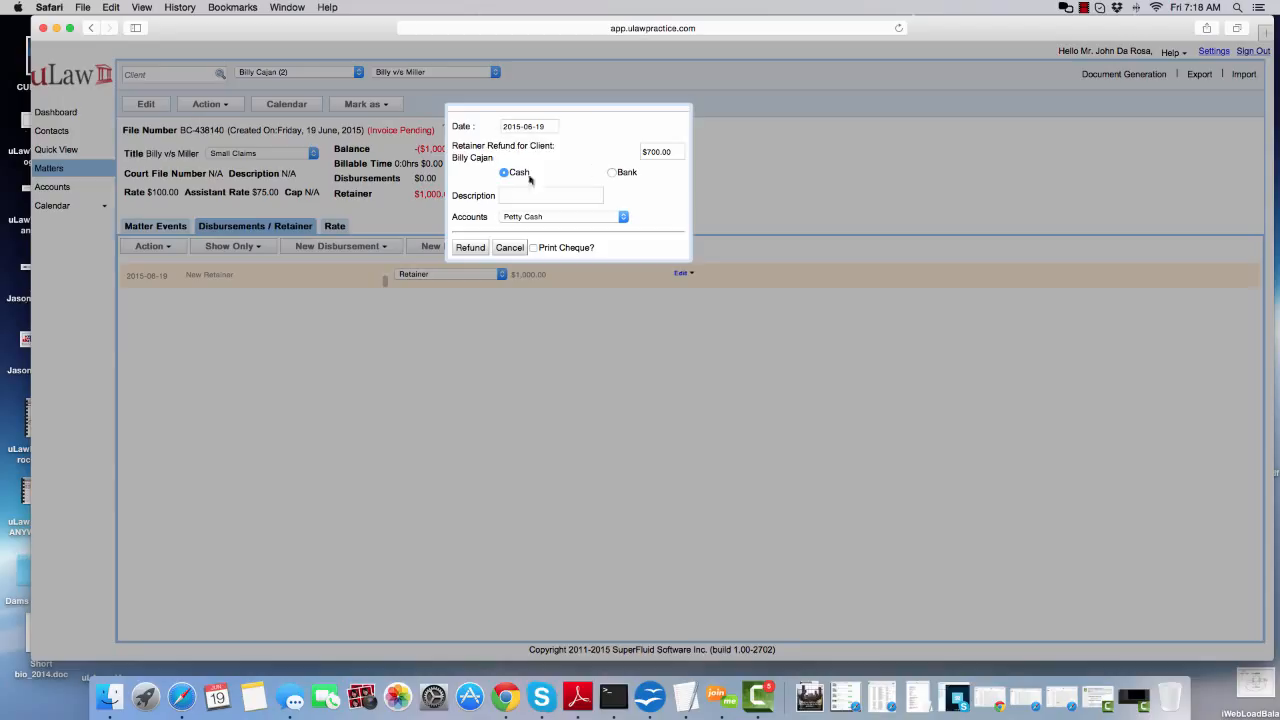
Describe the refund as "Transfer to Criminal matter", assign it to the Cash account, and issue it
{"action": "left_click", "coordinate": [526, 197]}
{"action": "type", "text": "Transfer to Criminal matter"}
{"action": "left_click", "coordinate": [514, 217]}
{"action": "left_click", "coordinate": [518, 229]}
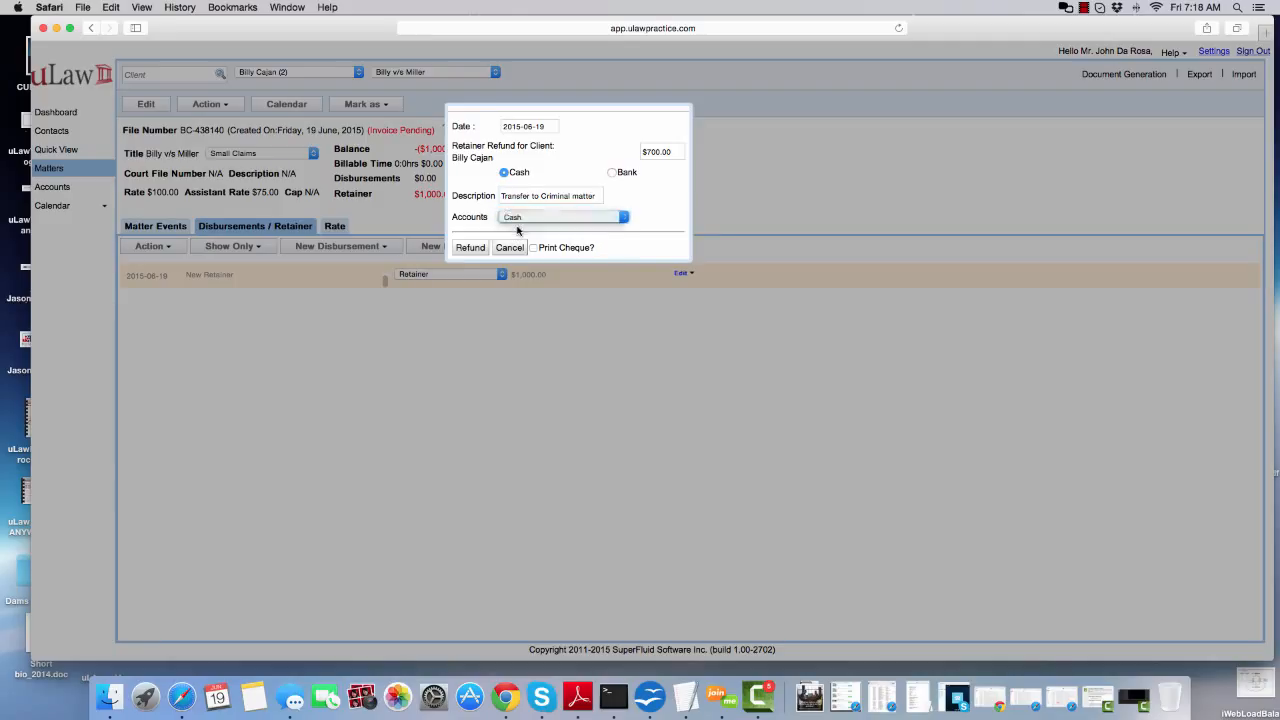
{"action": "left_click", "coordinate": [468, 248]}
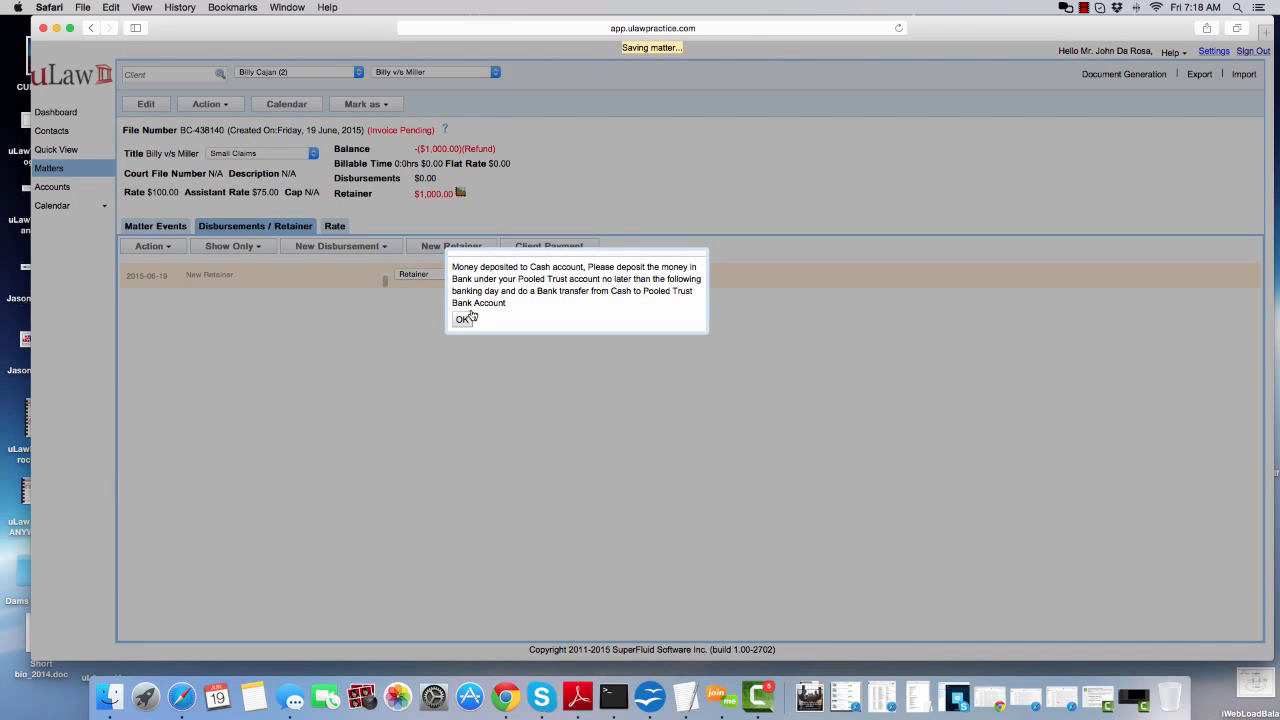
{"action": "left_click", "coordinate": [462, 320]}
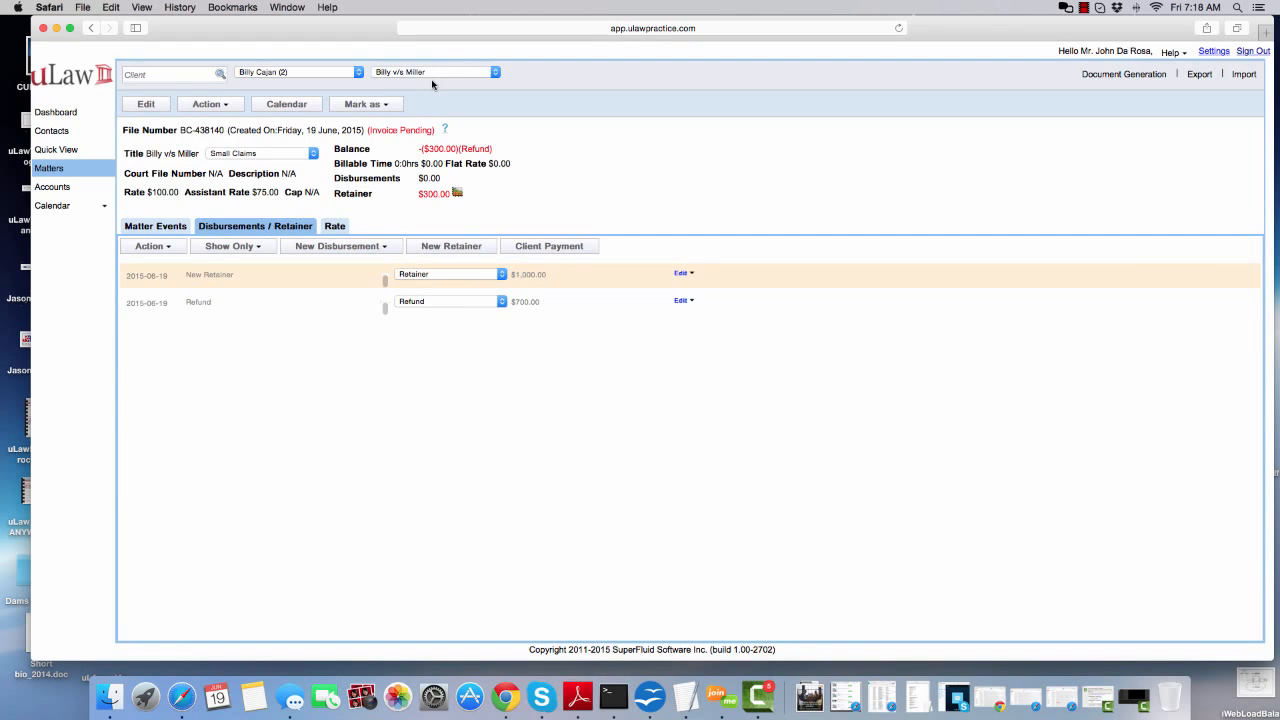
Record a new $700 cash retainer in the Cash account for the Driving under Influence matter
{"action": "left_click", "coordinate": [432, 75]}
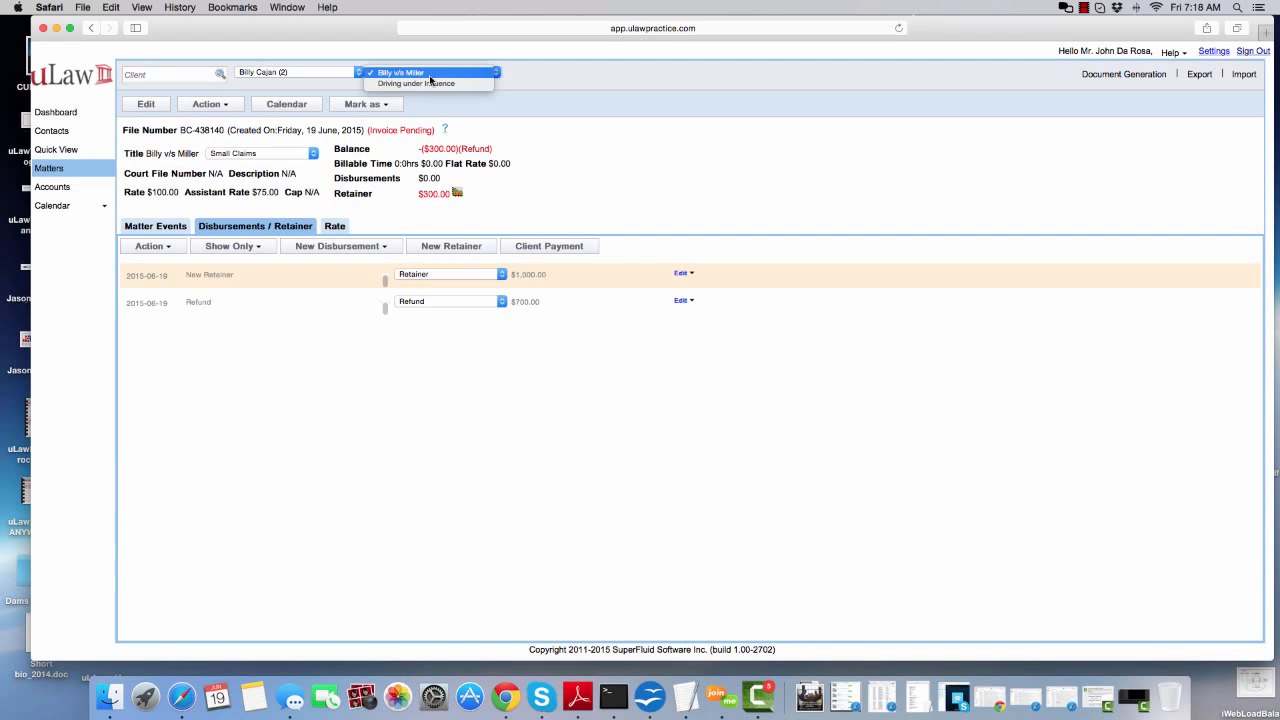
{"action": "left_click", "coordinate": [429, 85]}
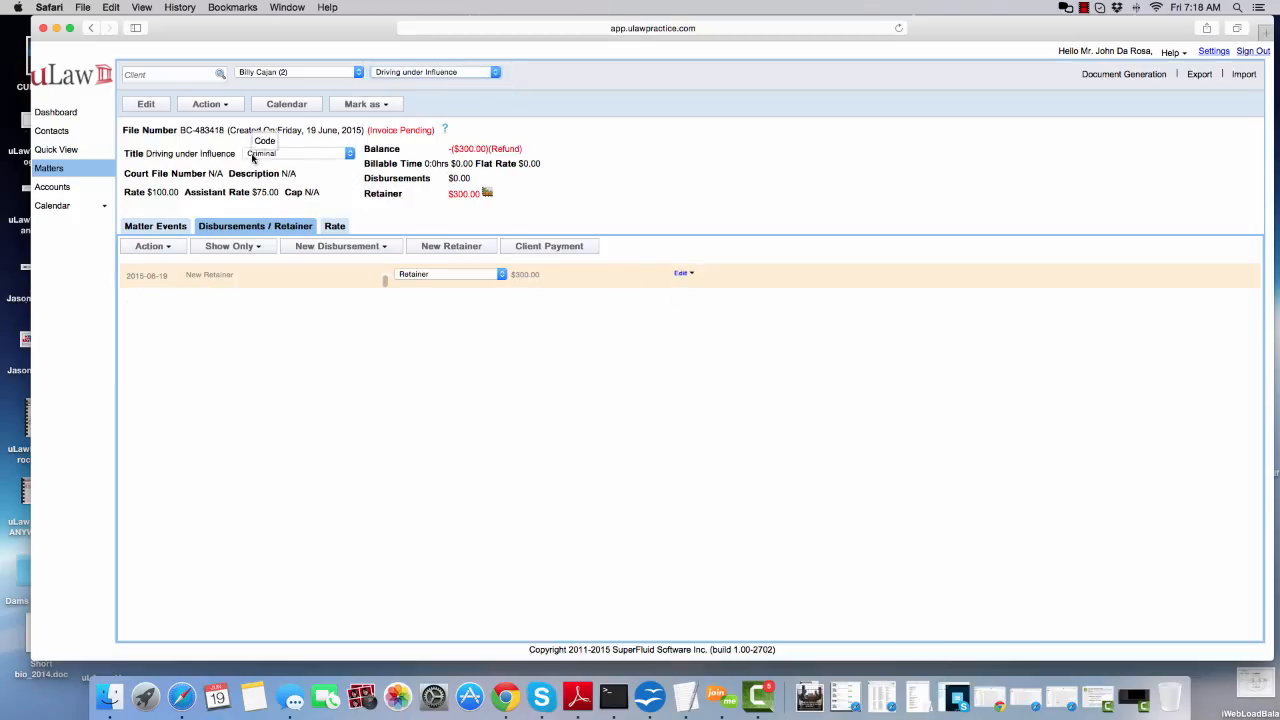
{"action": "left_click", "coordinate": [444, 249]}
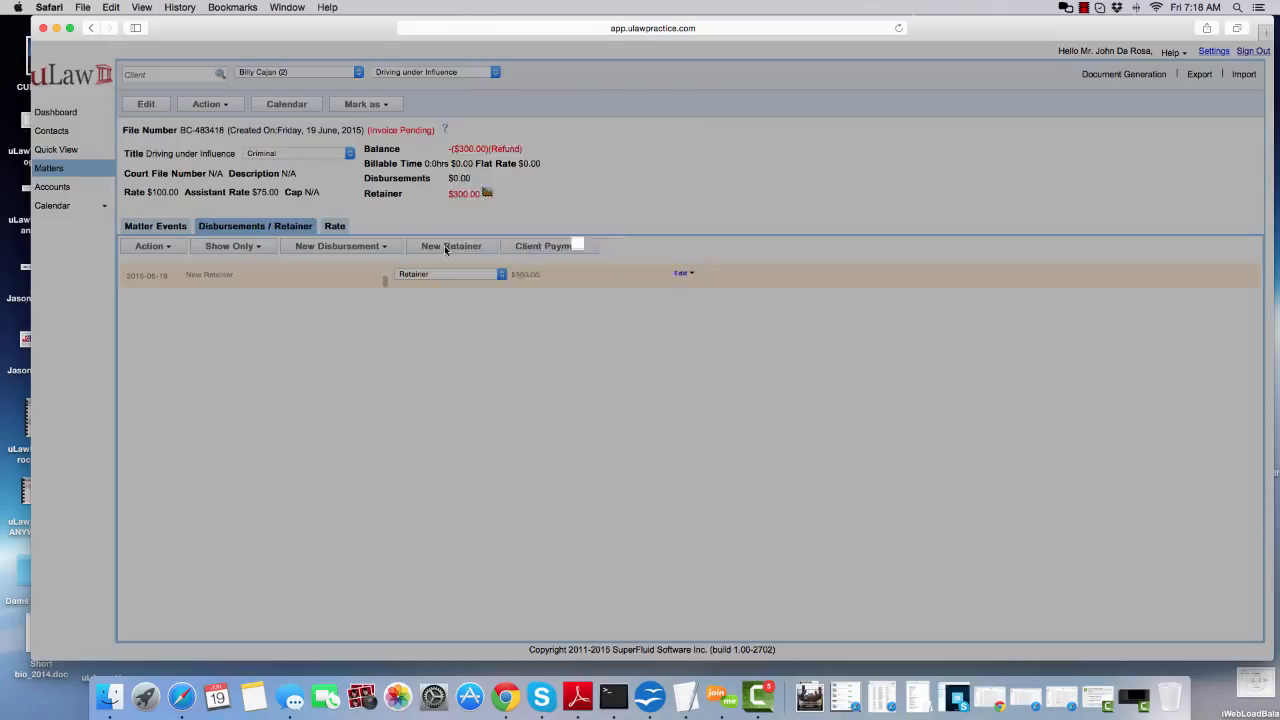
{"action": "left_click", "coordinate": [668, 152]}
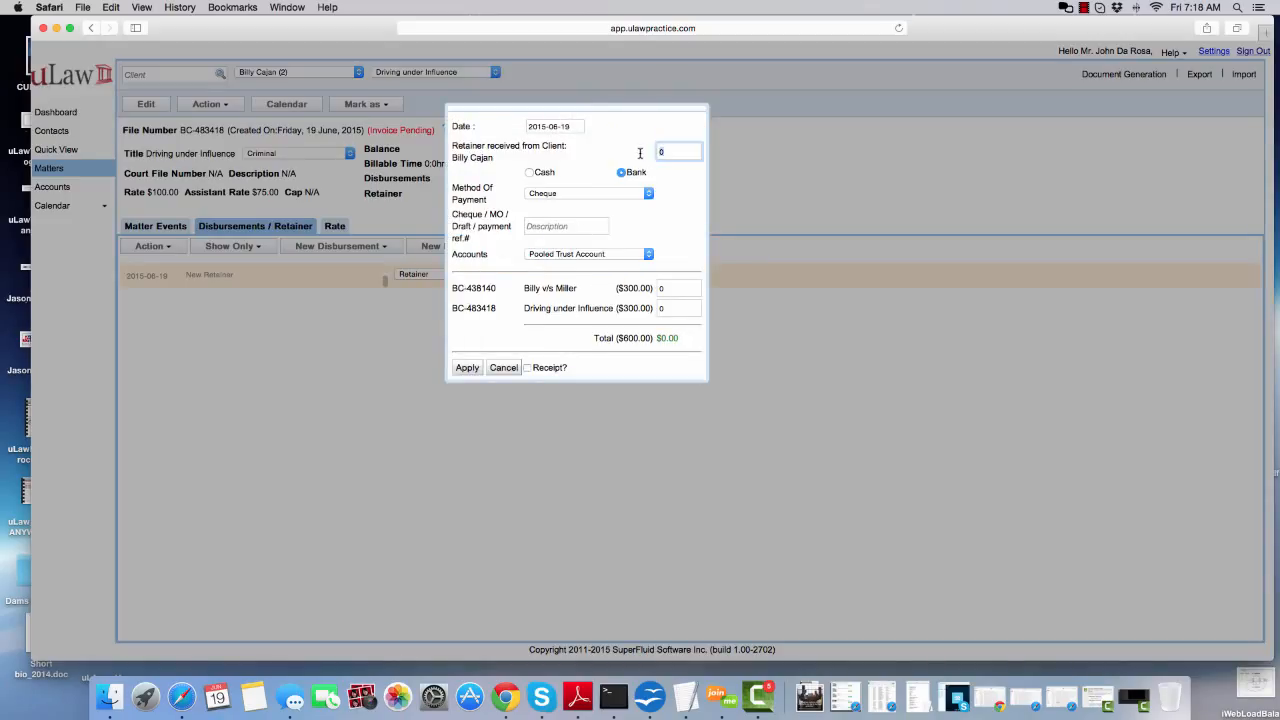
{"action": "type", "text": "700"}
{"action": "left_click", "coordinate": [530, 174]}
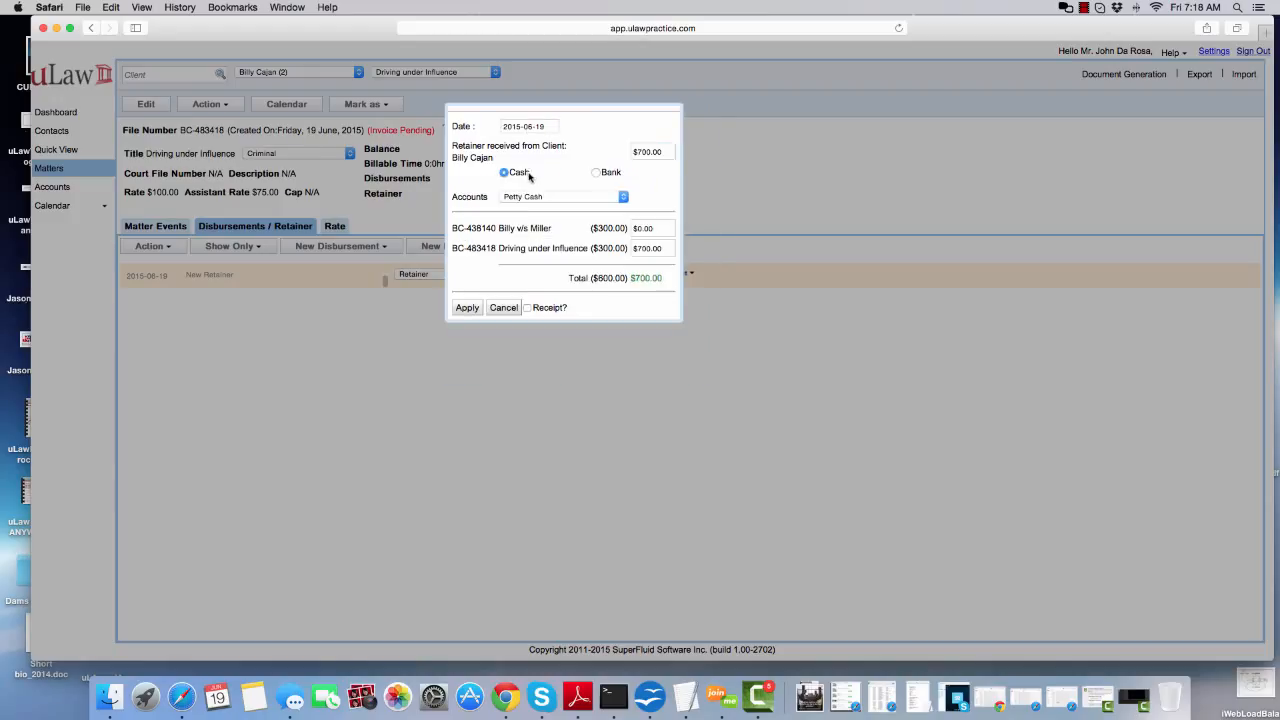
{"action": "left_click", "coordinate": [527, 197]}
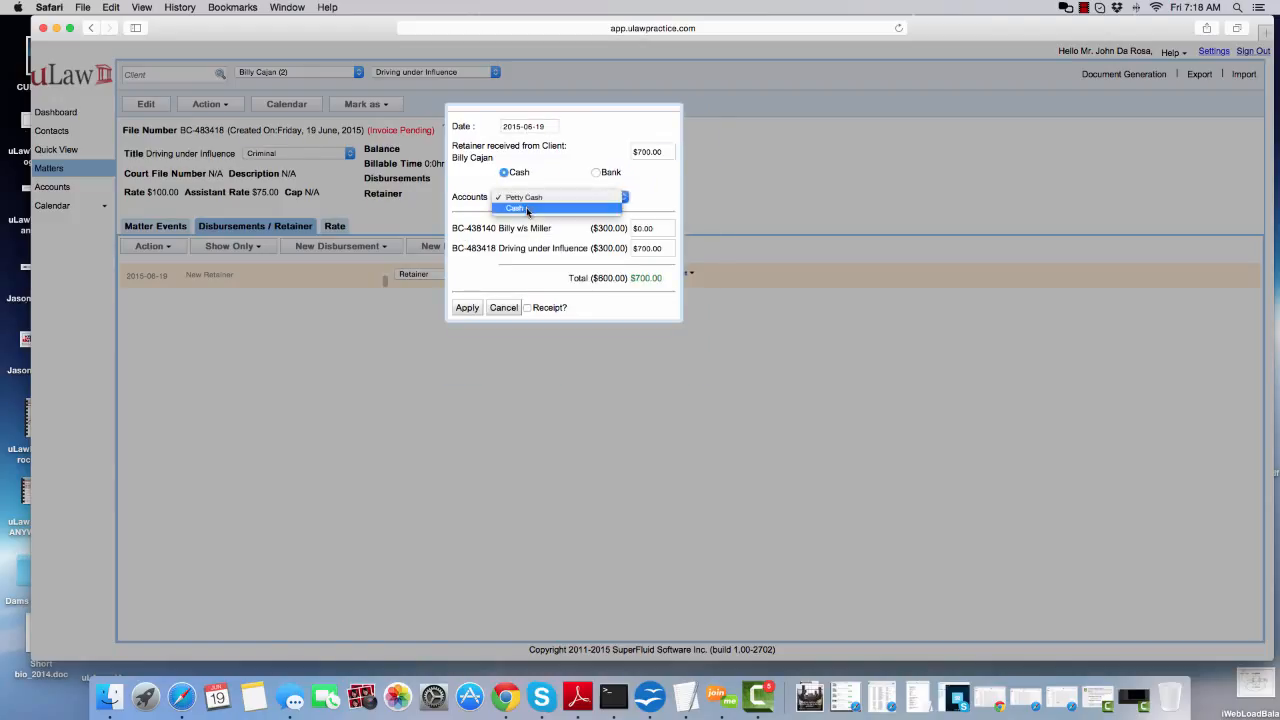
{"action": "left_click", "coordinate": [527, 209]}
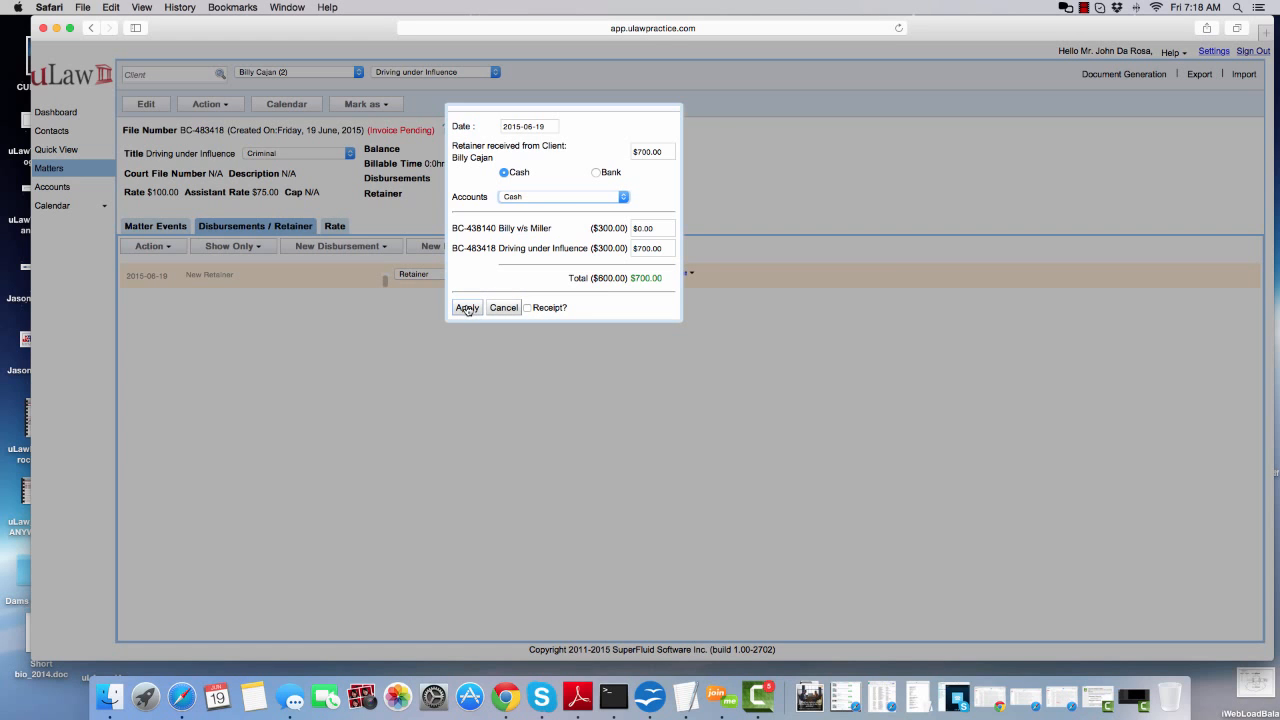
{"action": "left_click", "coordinate": [466, 308]}
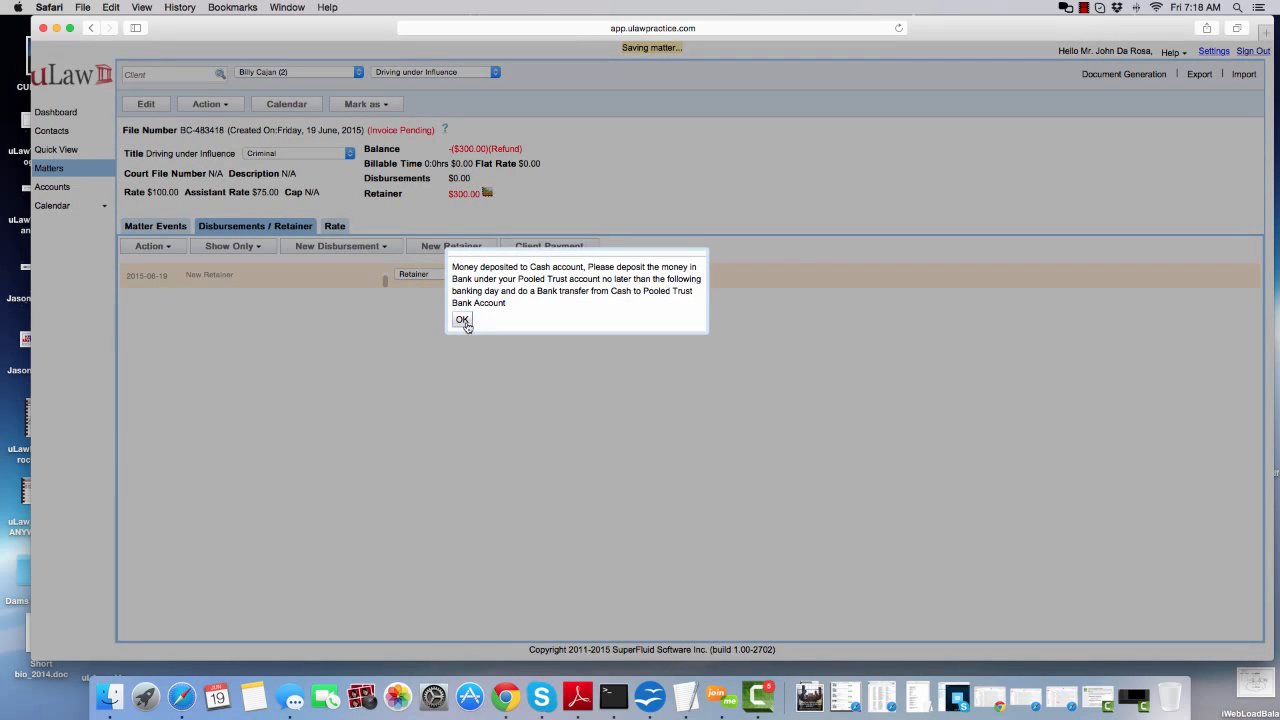
{"action": "left_click", "coordinate": [462, 320]}
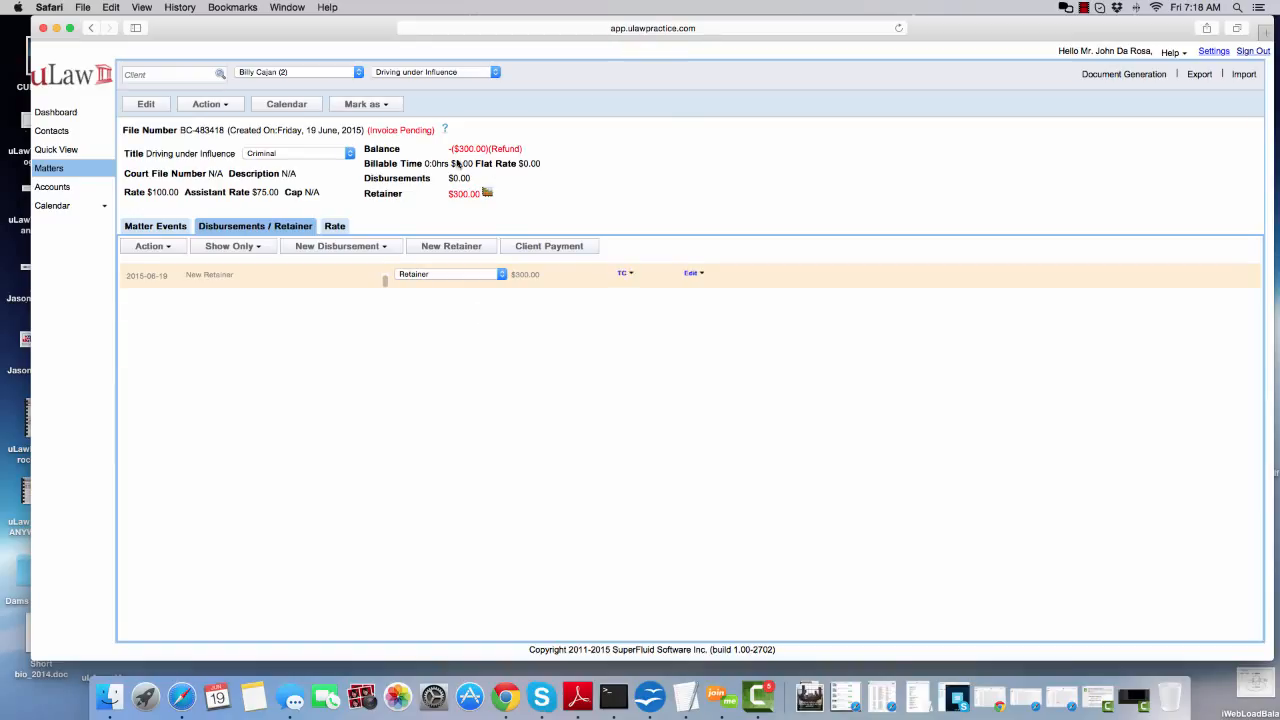
Compare the retainer and refund entries of the Small Claims matter with those of Driving under Influence
{"action": "left_click", "coordinate": [423, 73]}
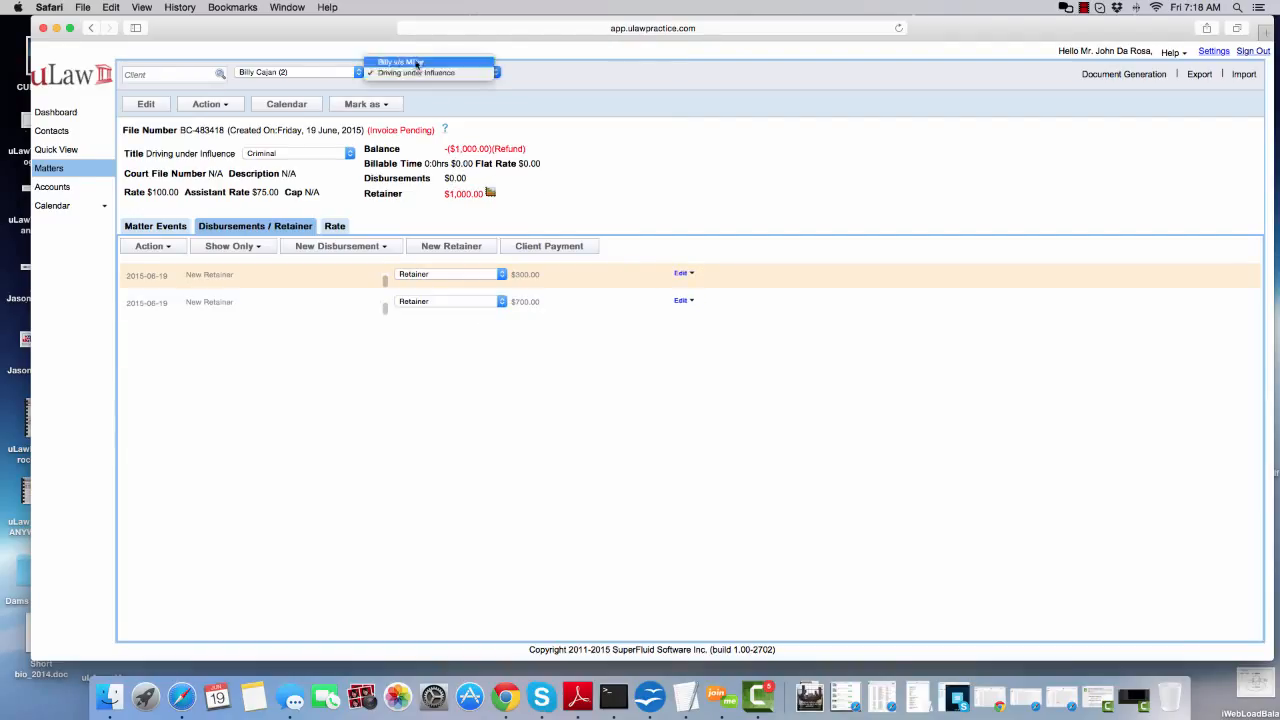
{"action": "left_click", "coordinate": [405, 62]}
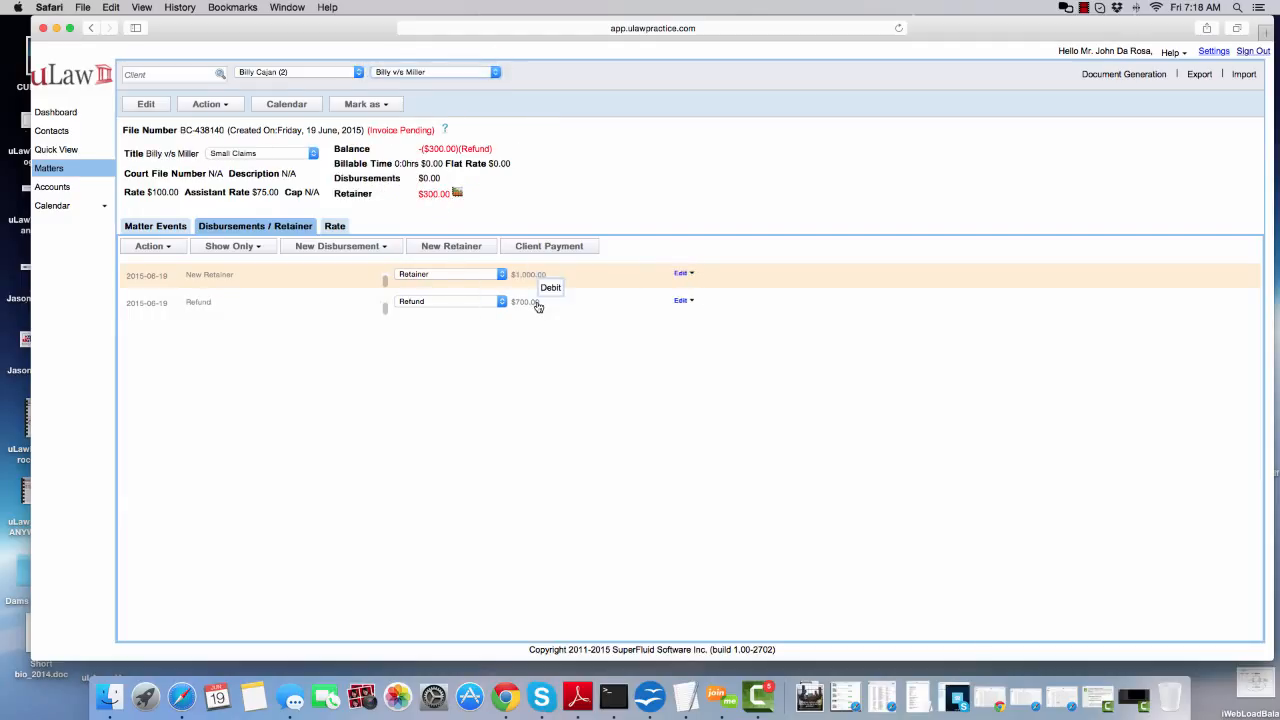
{"action": "left_click", "coordinate": [450, 74]}
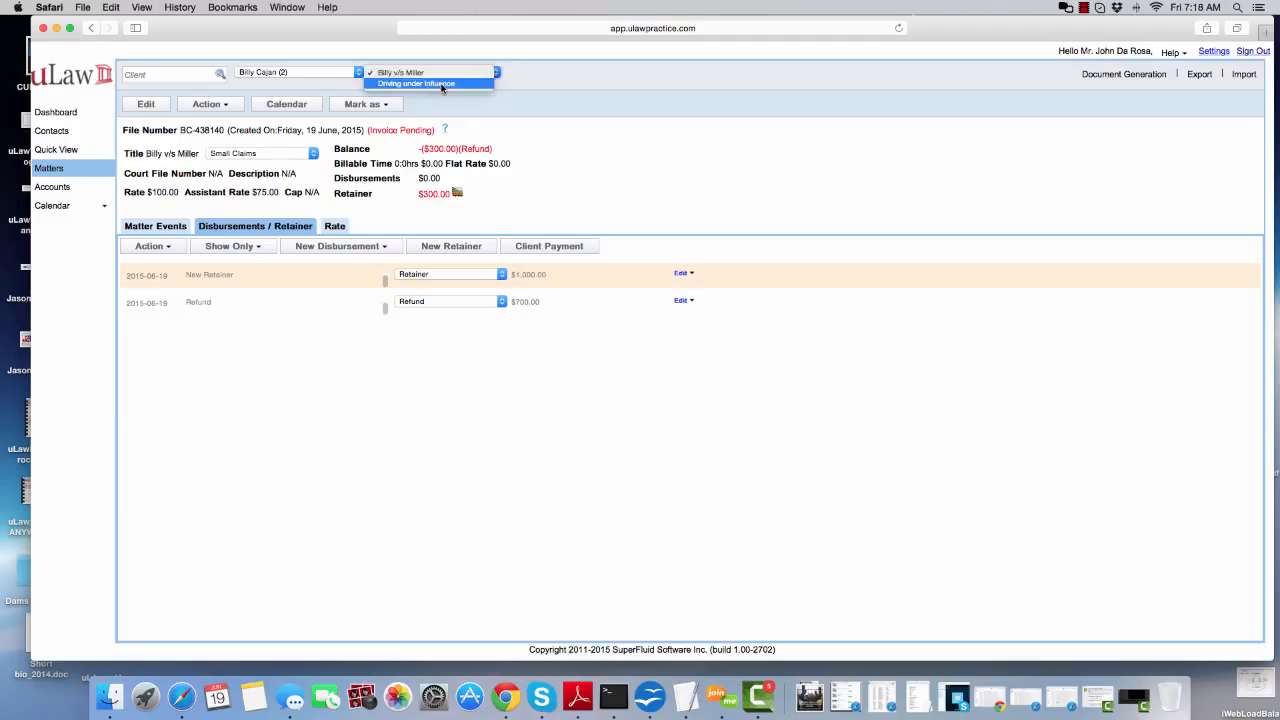
{"action": "left_click", "coordinate": [442, 87]}
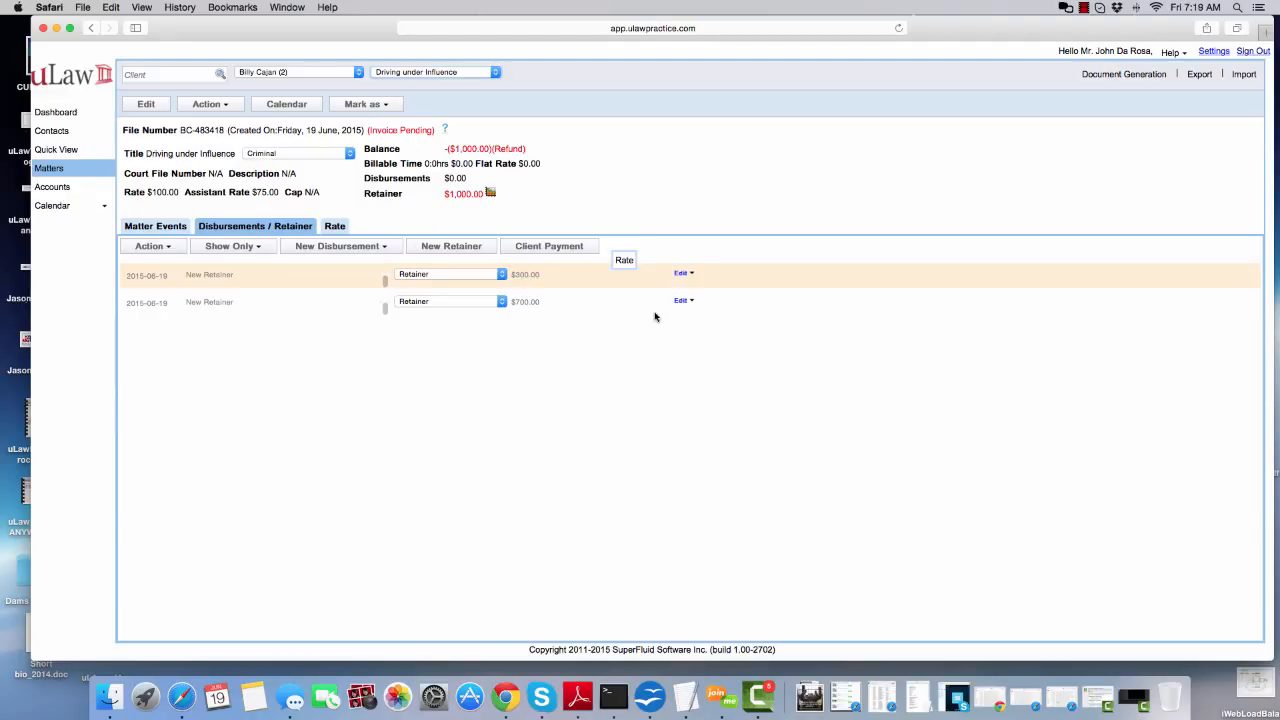
Start a Client's Trust ledger statement from the accounts section, covering all transactions
{"action": "left_click", "coordinate": [56, 189]}
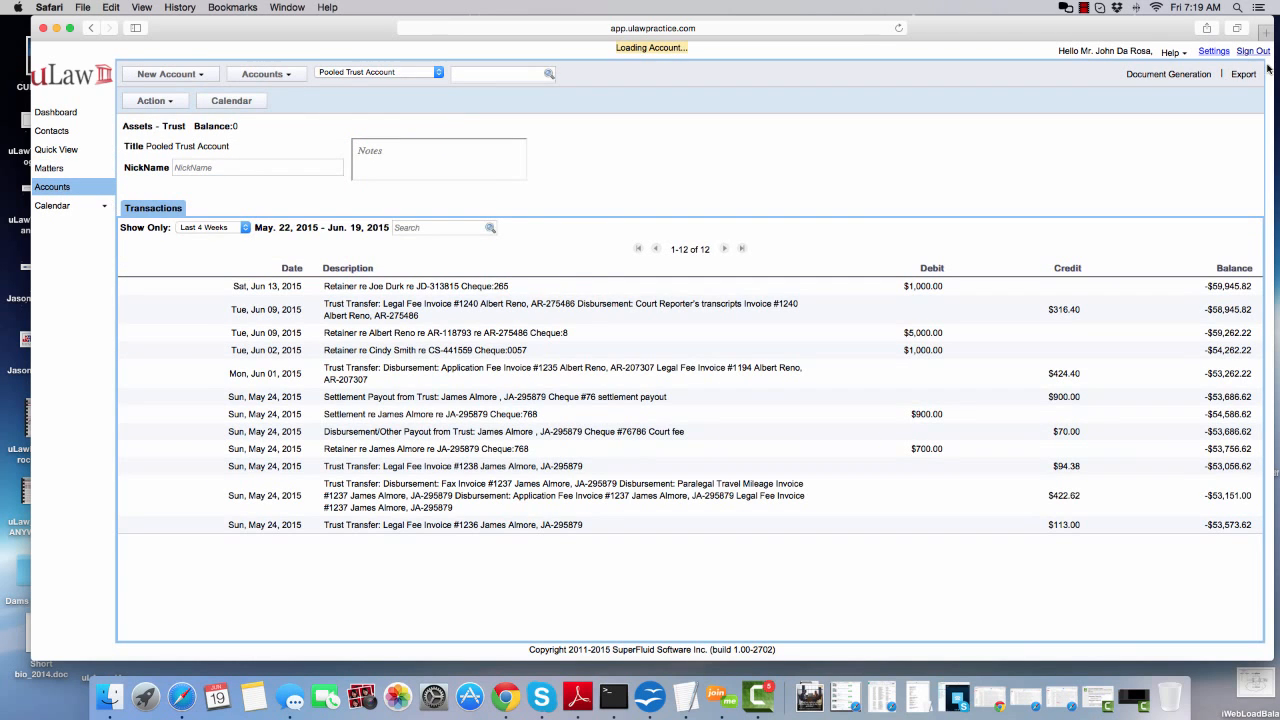
{"action": "left_click", "coordinate": [1149, 78]}
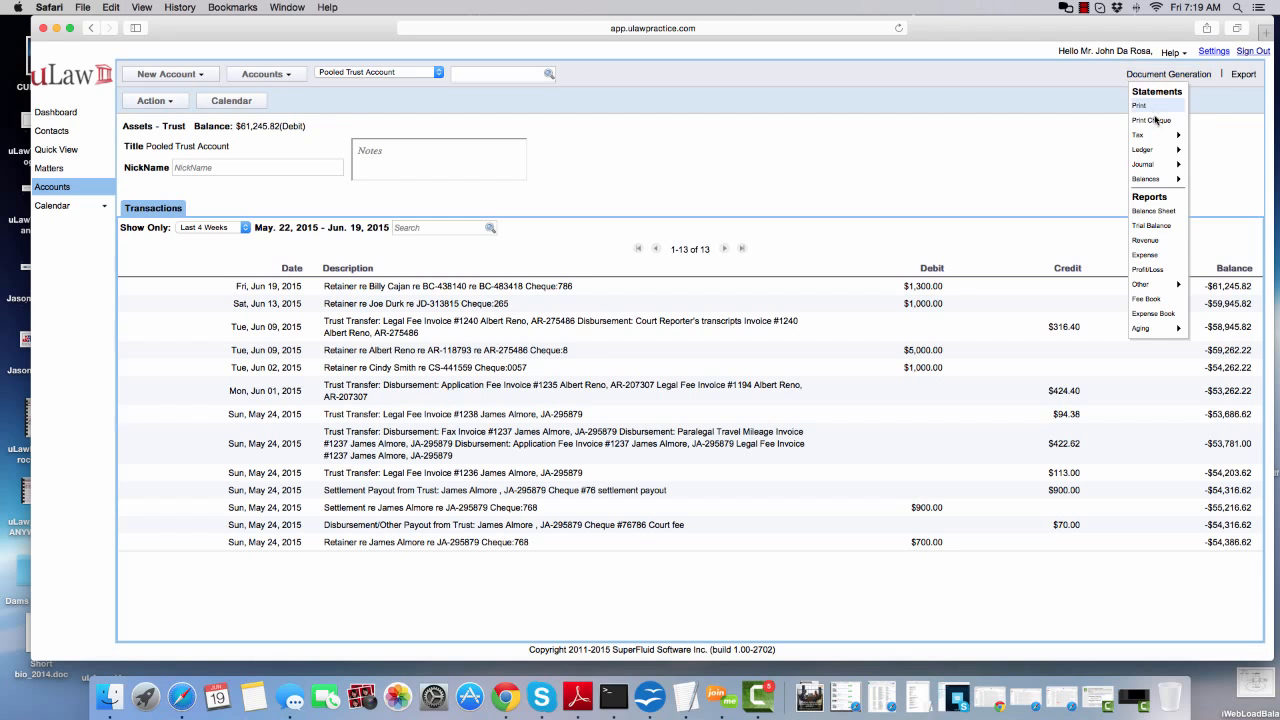
{"action": "mouse_move", "coordinate": [1162, 151]}
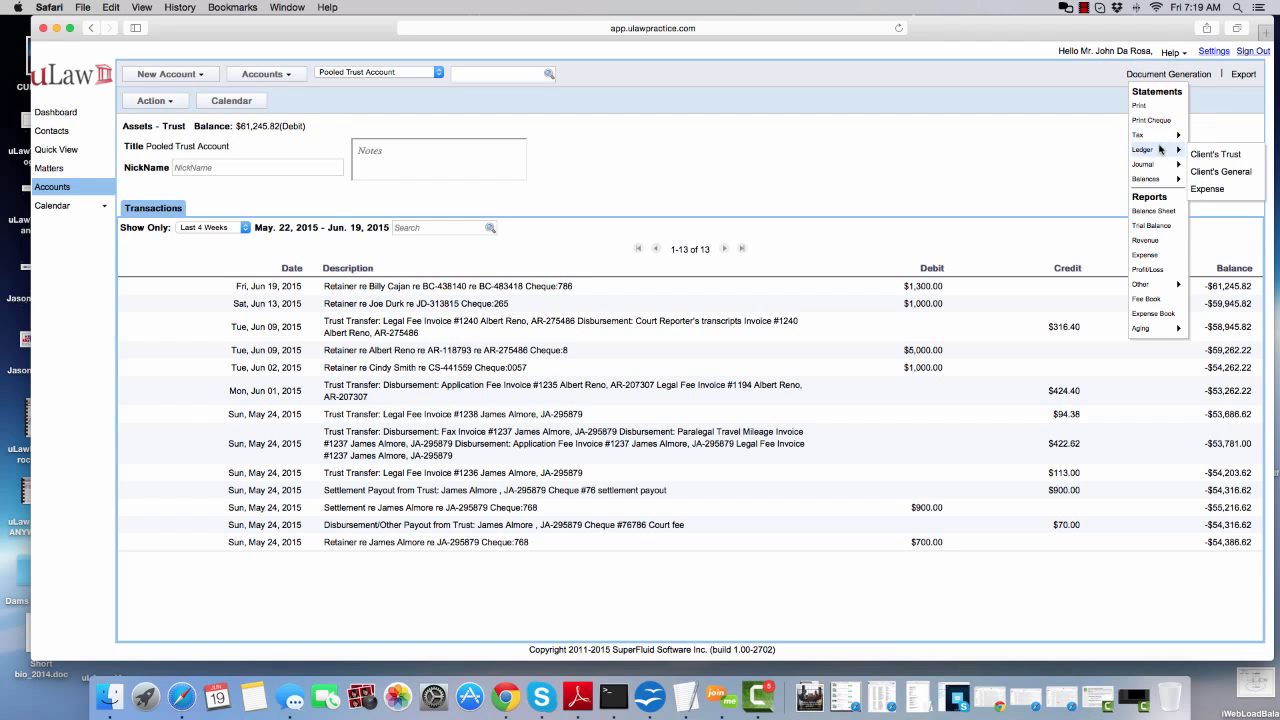
{"action": "left_click", "coordinate": [1217, 155]}
{"action": "left_click", "coordinate": [636, 218]}
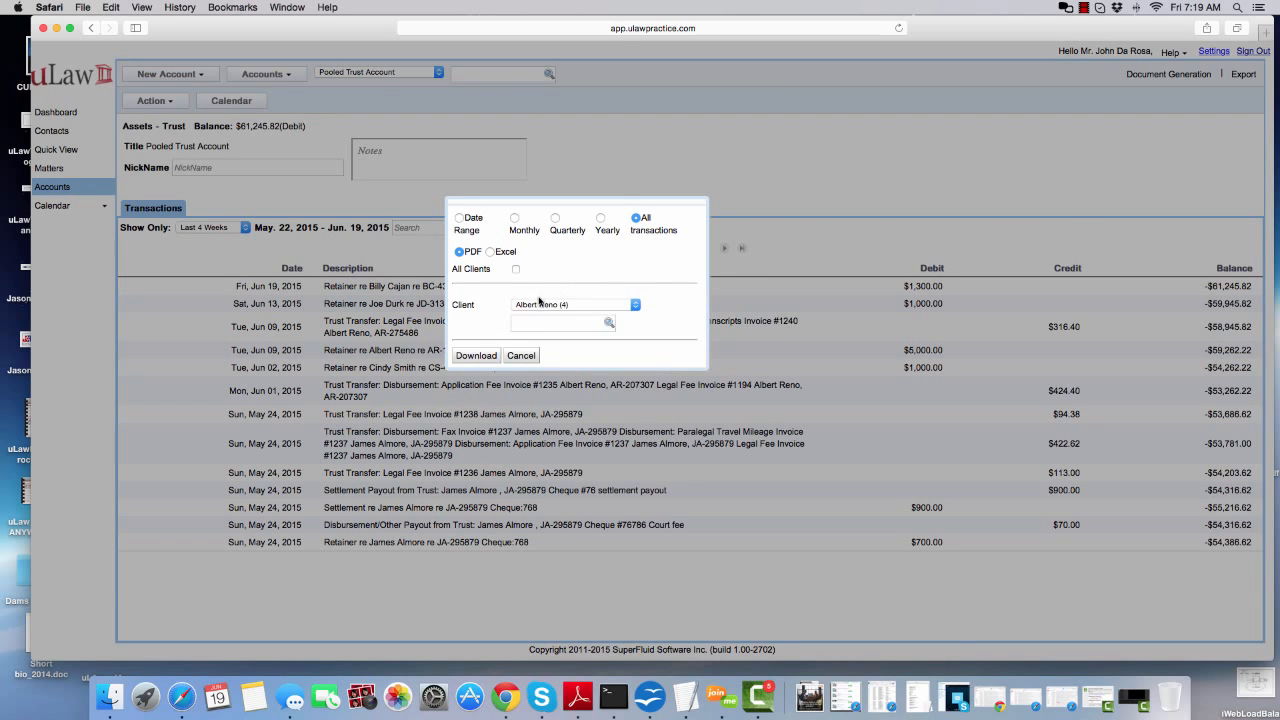
Select the client whose retainer was transferred for the trust ledger and download it as a PDF
{"action": "left_click", "coordinate": [539, 322]}
{"action": "type", "text": "bill"}
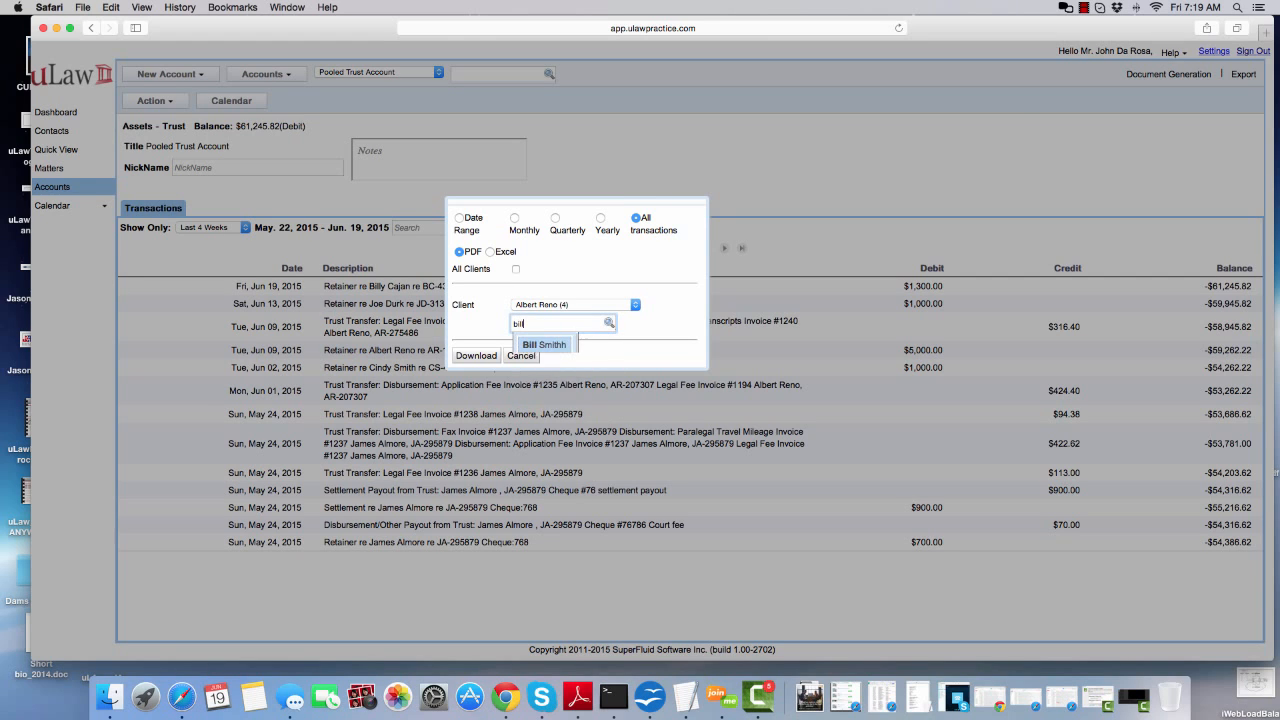
{"action": "type", "text": "y"}
{"action": "left_click", "coordinate": [540, 380]}
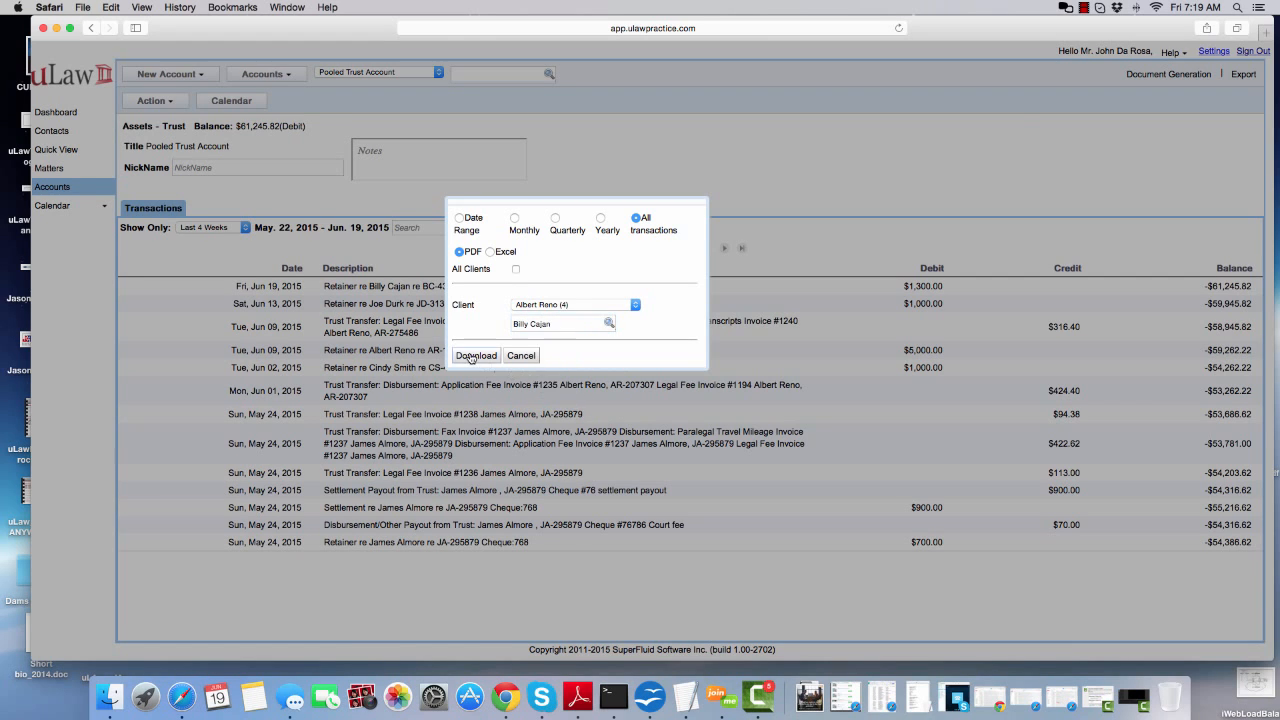
{"action": "left_click", "coordinate": [473, 355]}
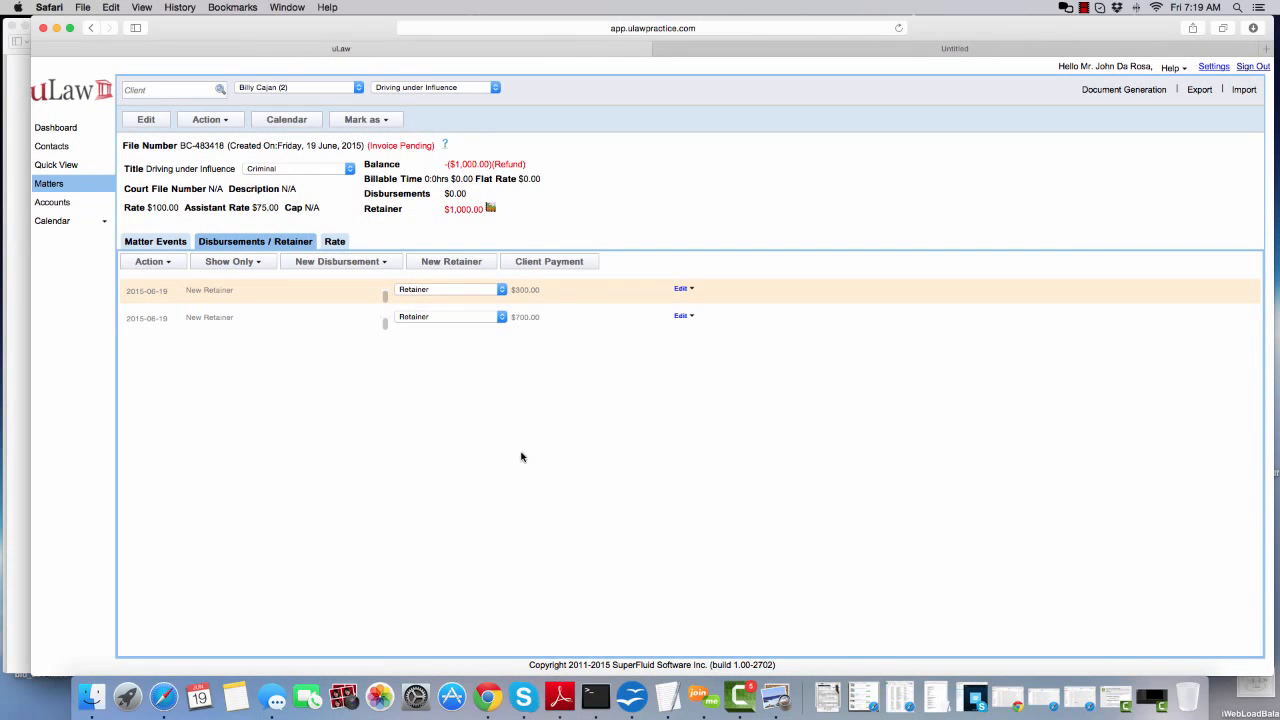
Review how the $300 retainer entry's cheque is allocated between the two matters, and look up the matter's Refund Retainer option
{"action": "left_click", "coordinate": [688, 292]}
{"action": "left_click", "coordinate": [687, 305]}
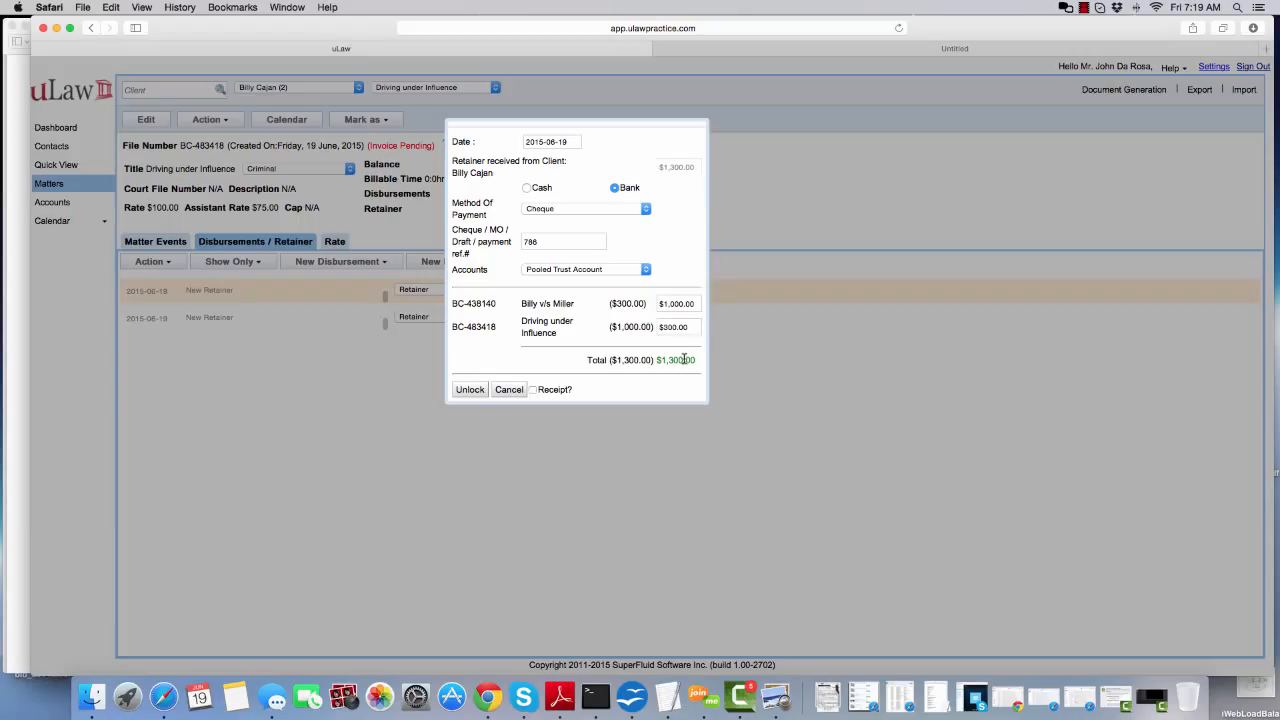
{"action": "left_click", "coordinate": [508, 390]}
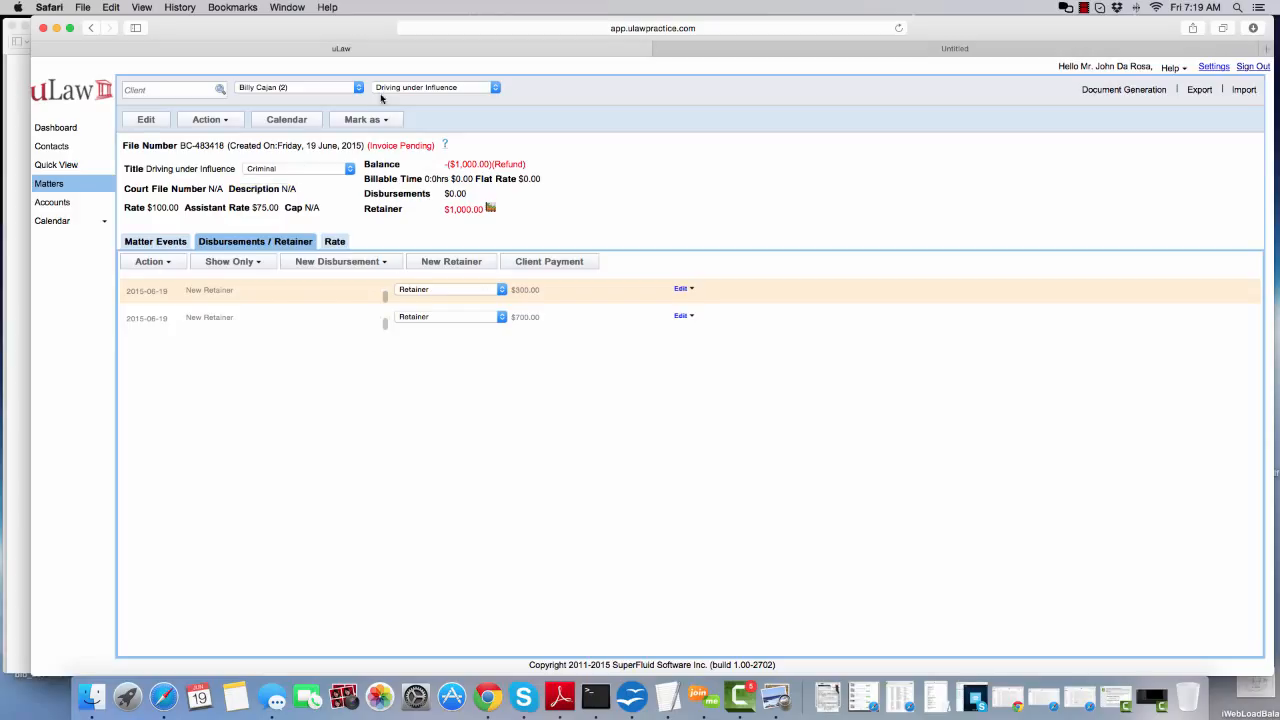
{"action": "left_click", "coordinate": [212, 119]}
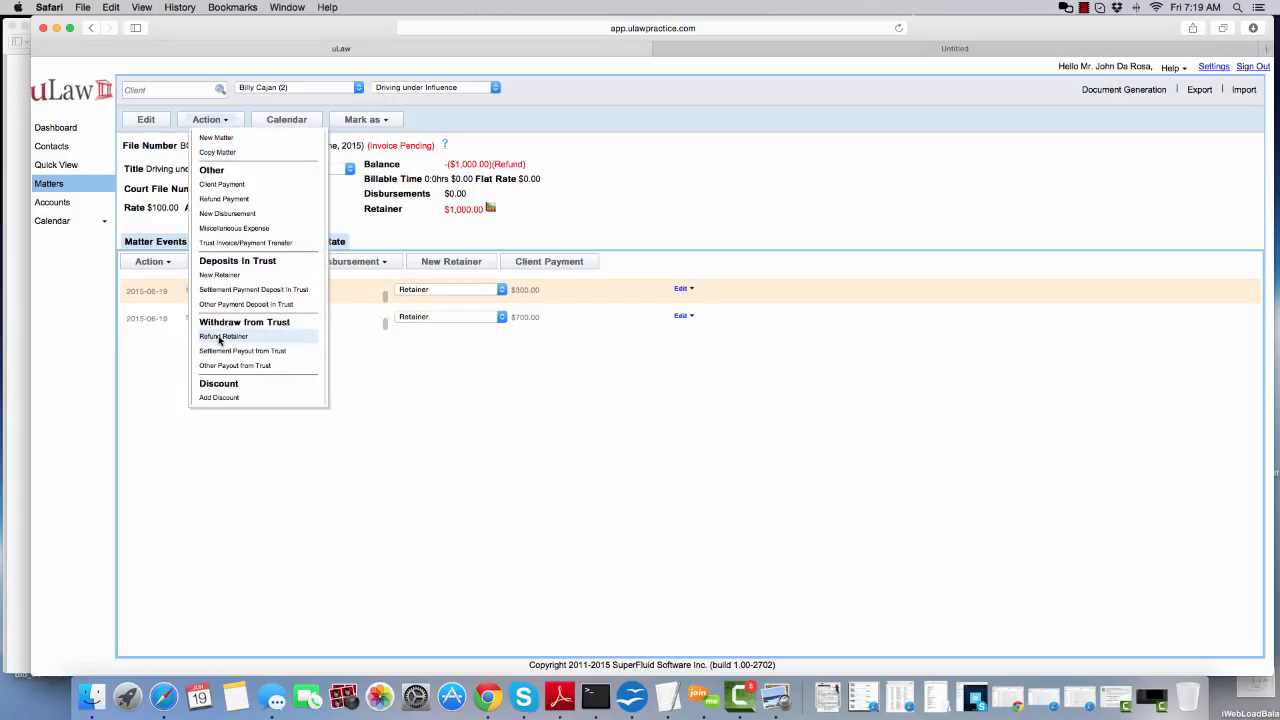